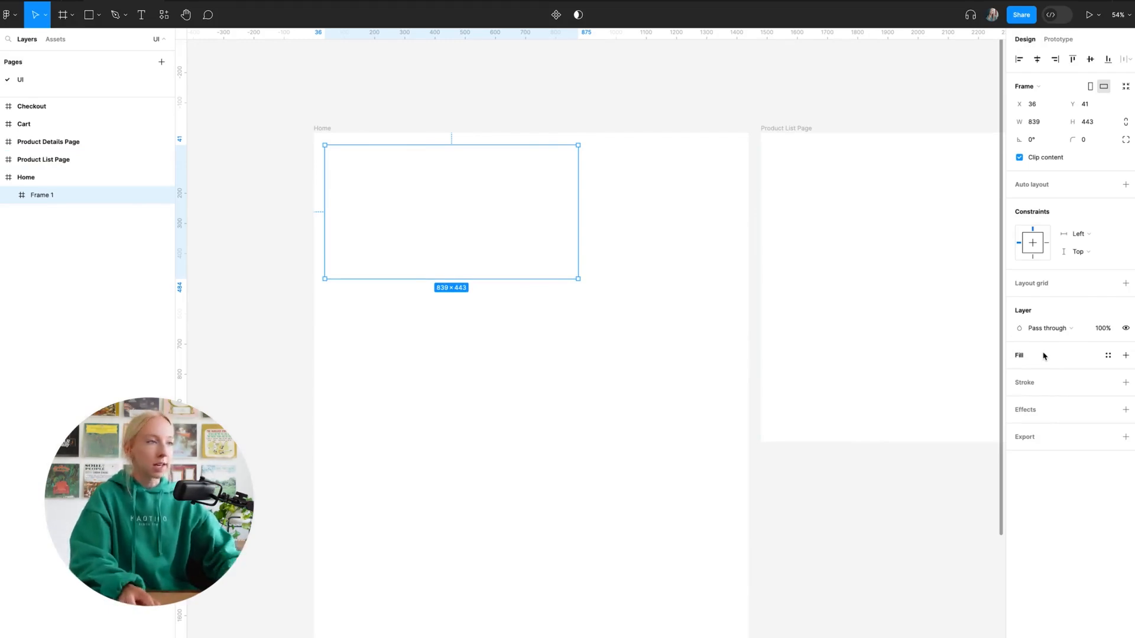
Step: Add a light grey D3D3D3 fill to the new frame on the Home page
click(1125, 355)
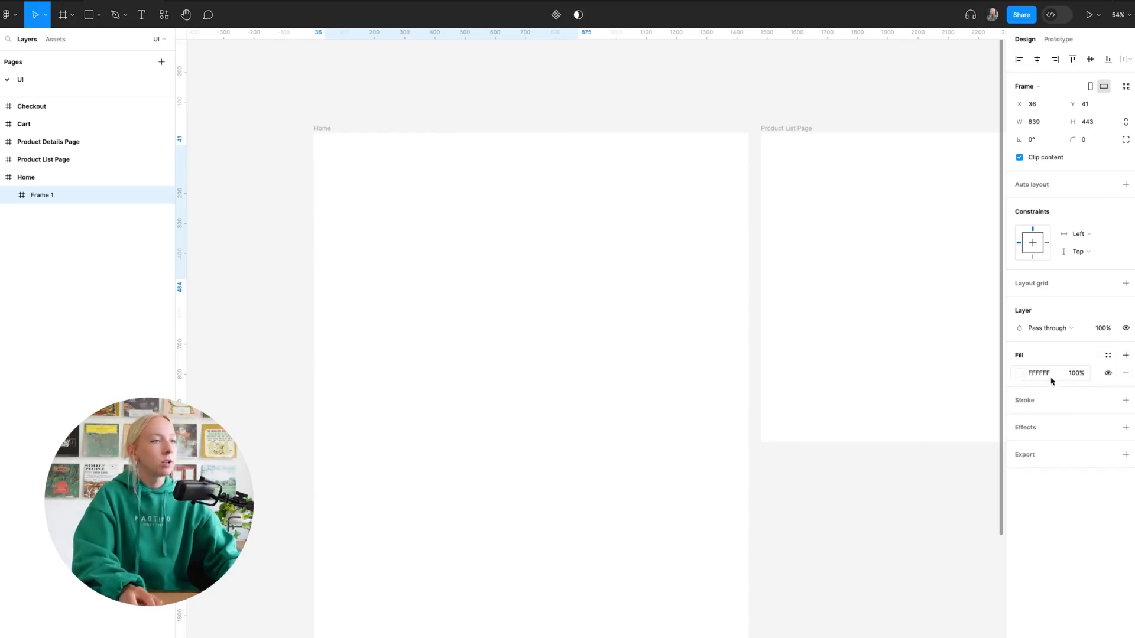
click(1020, 374)
drag(885, 425, 840, 436)
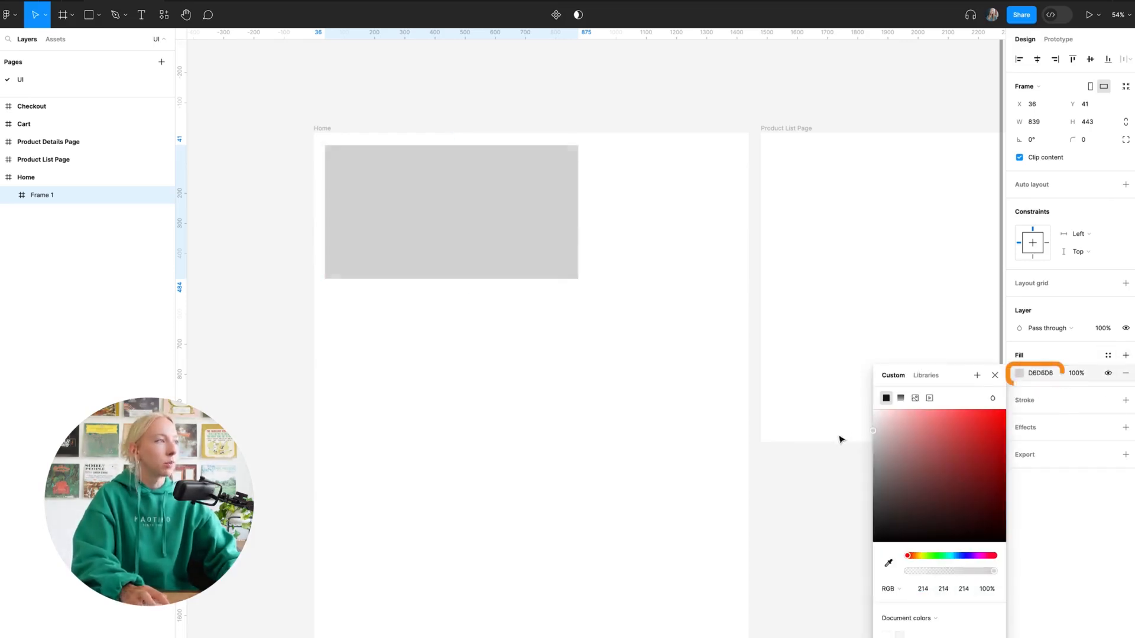
click(555, 301)
Step: Stretch the grey frame across the full 1440 width at the top edge of the Home page and set its height to 776
click(512, 238)
drag(512, 239, 745, 228)
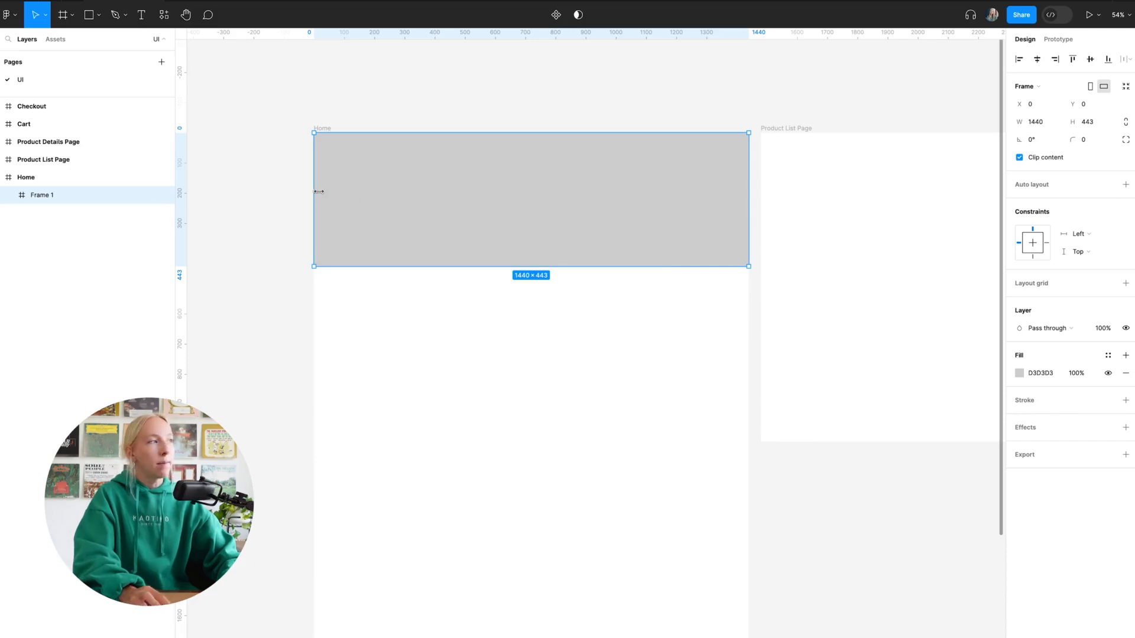
drag(704, 266, 705, 304)
click(1089, 122)
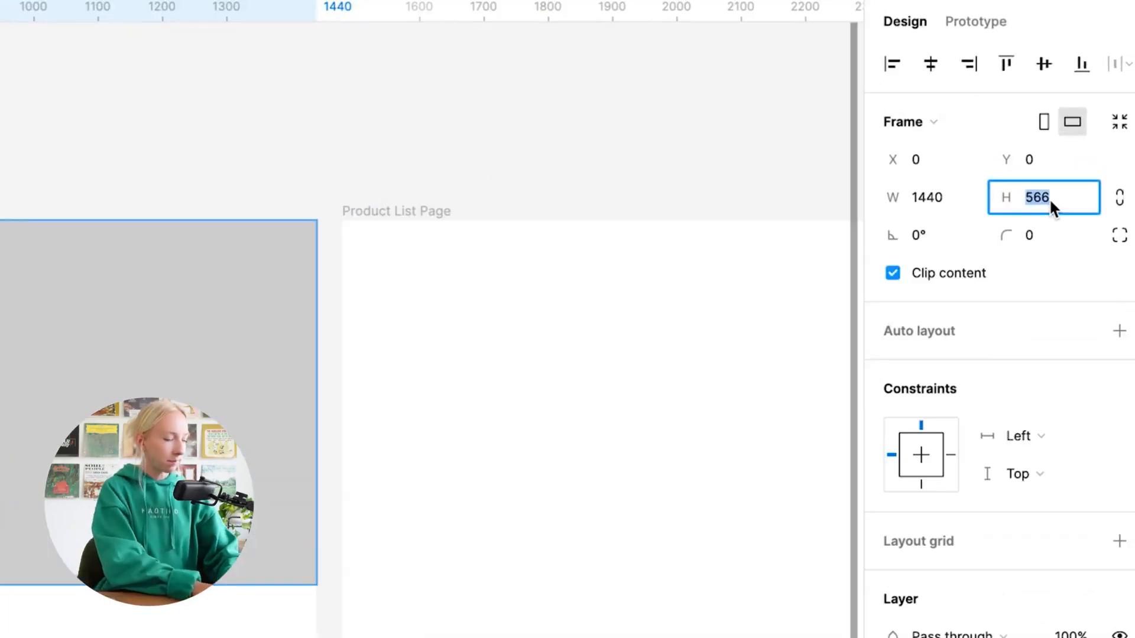
text(776)
key(Return)
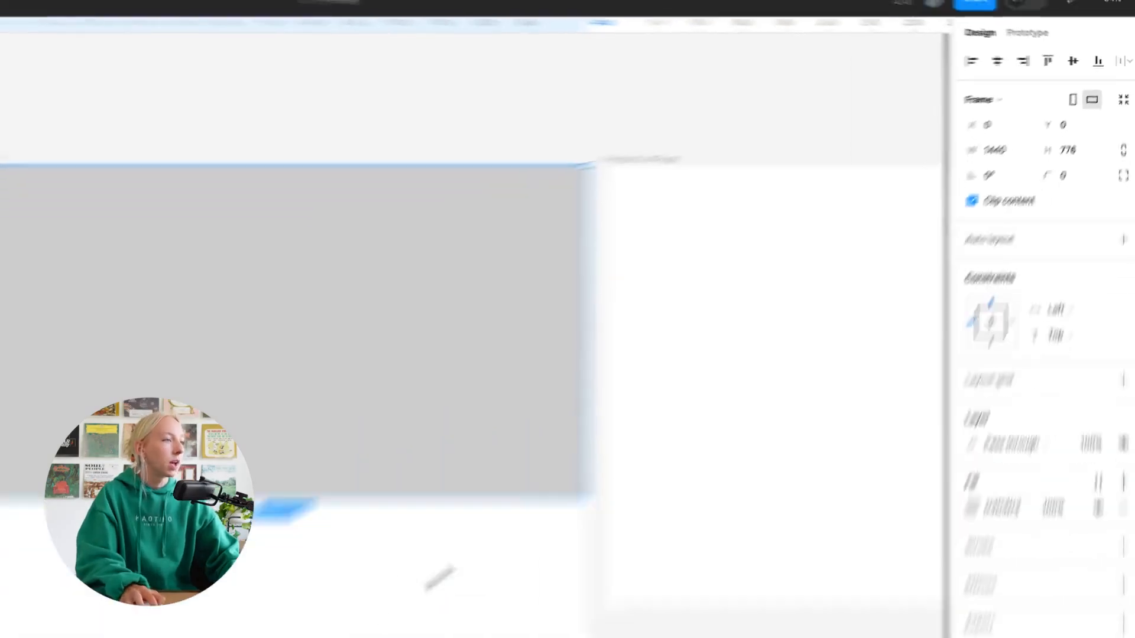
click(639, 421)
Step: Duplicate the grey frame straight below the original on the Home page, at about Y 838
scroll(620, 407, down, 1)
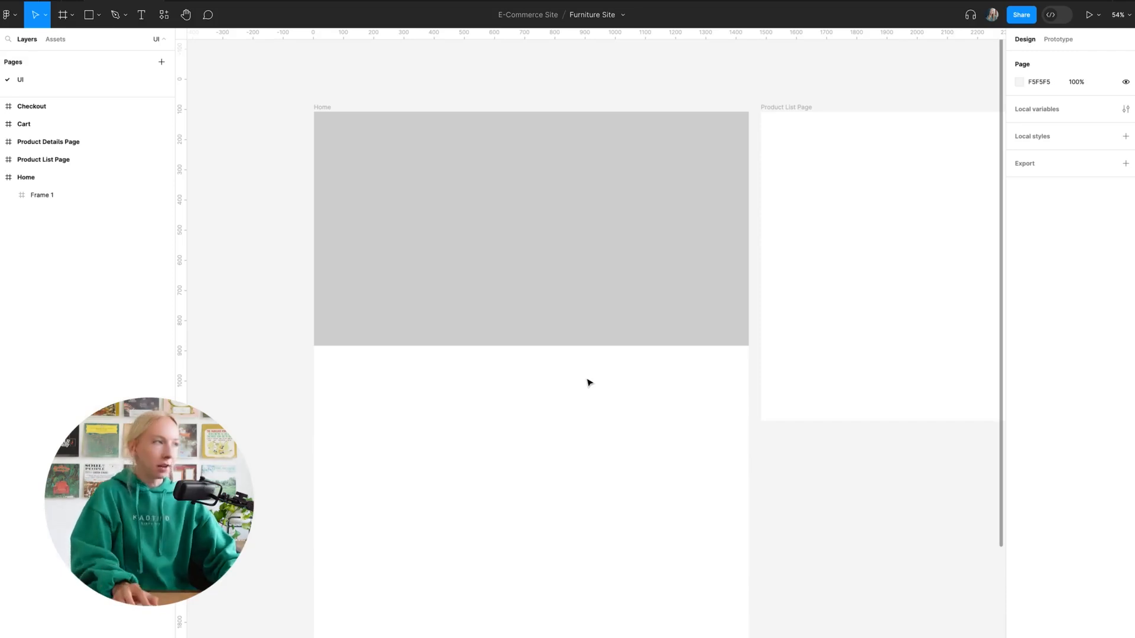
scroll(591, 354, down, 1)
click(564, 261)
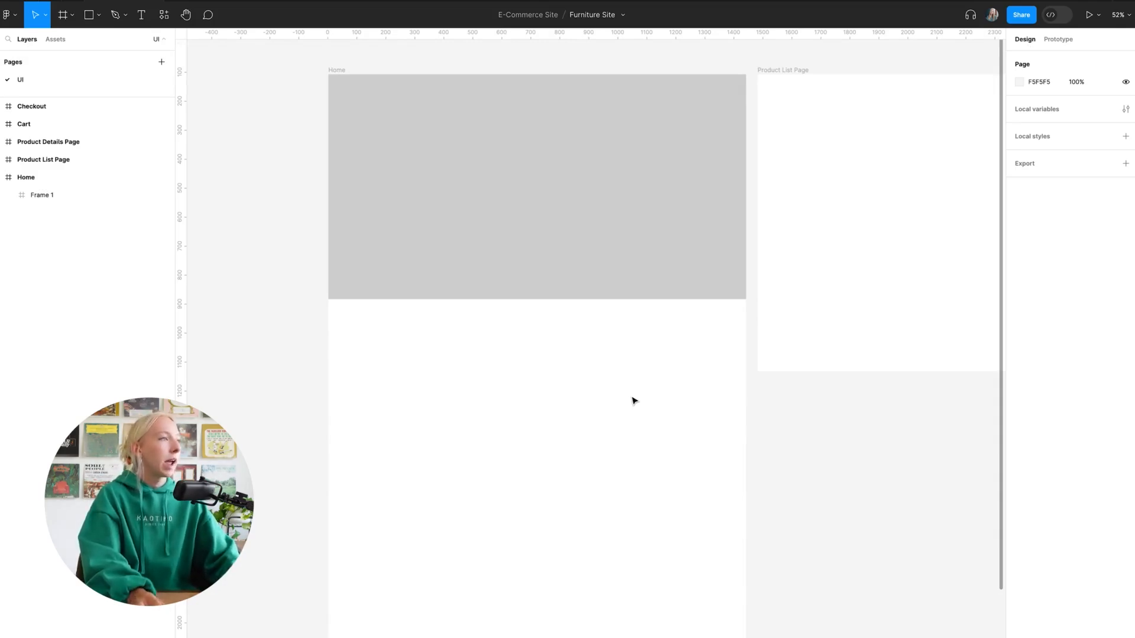
click(580, 221)
drag(583, 211, 557, 458)
key(alt)
key(shift)
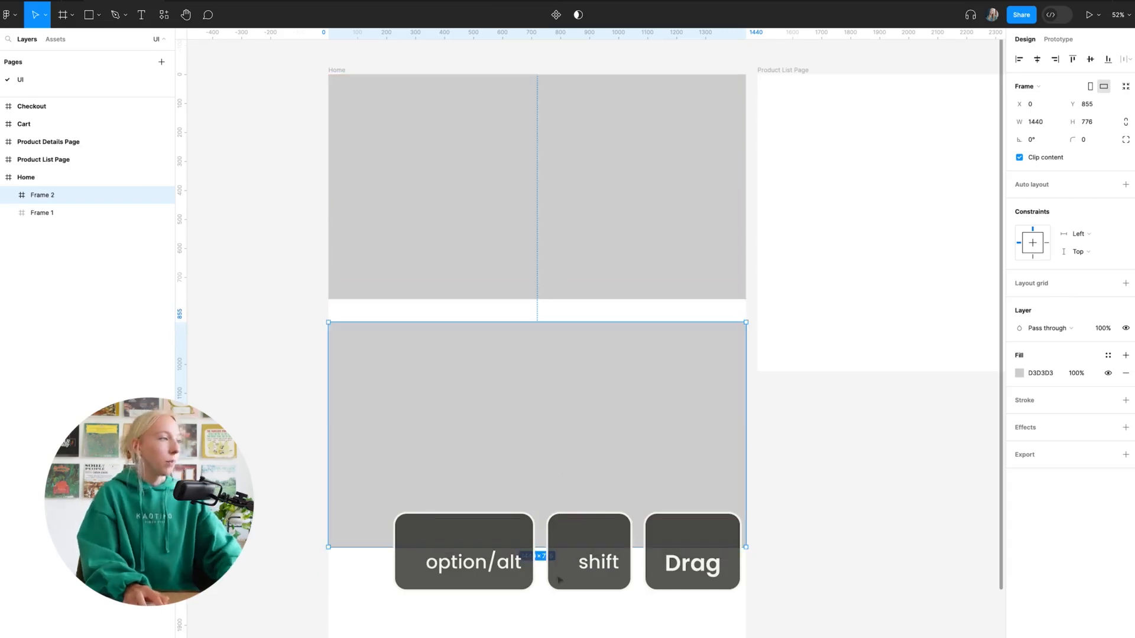
click(560, 580)
drag(572, 412, 591, 410)
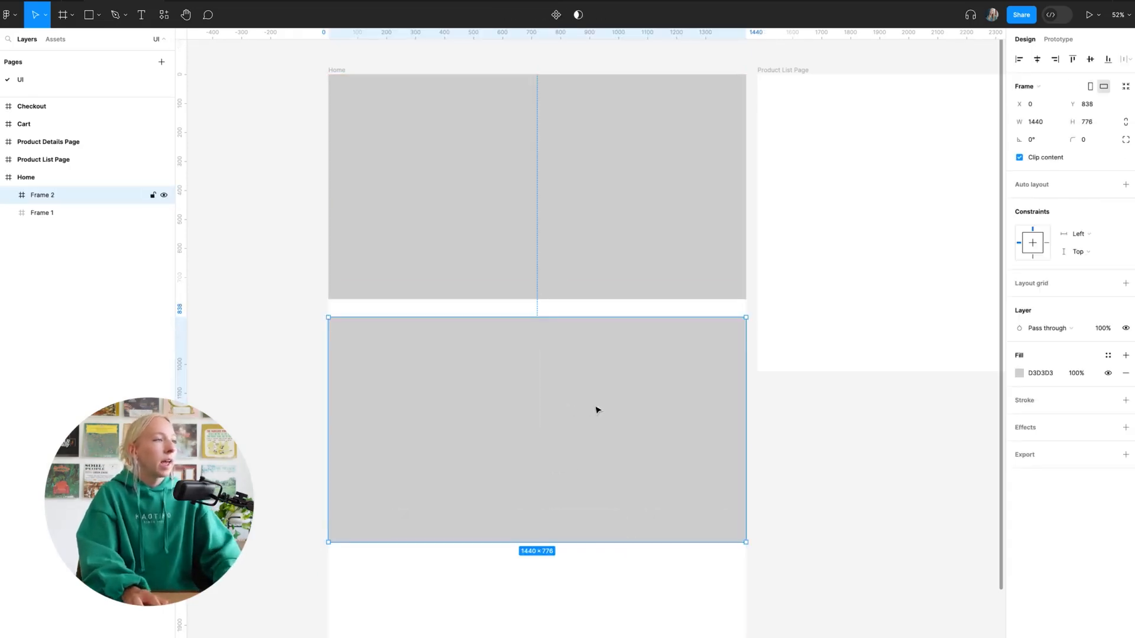
Step: Set the lower grey frame's height to 500 and move it down to Y 888
scroll(839, 471, down, 1)
scroll(841, 473, up, 1)
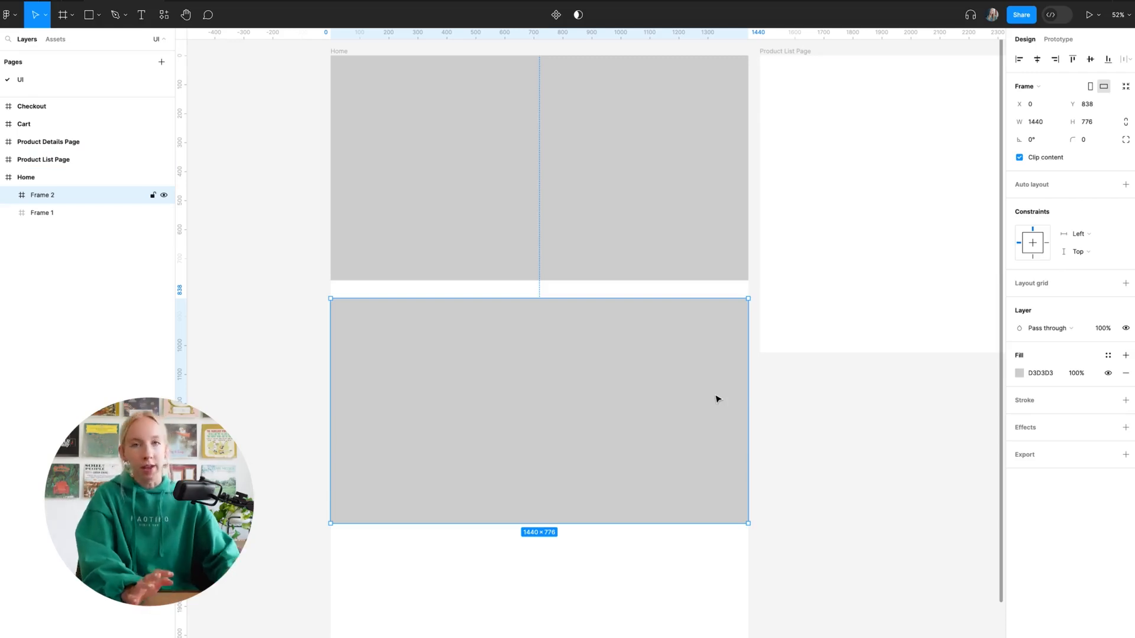
click(613, 554)
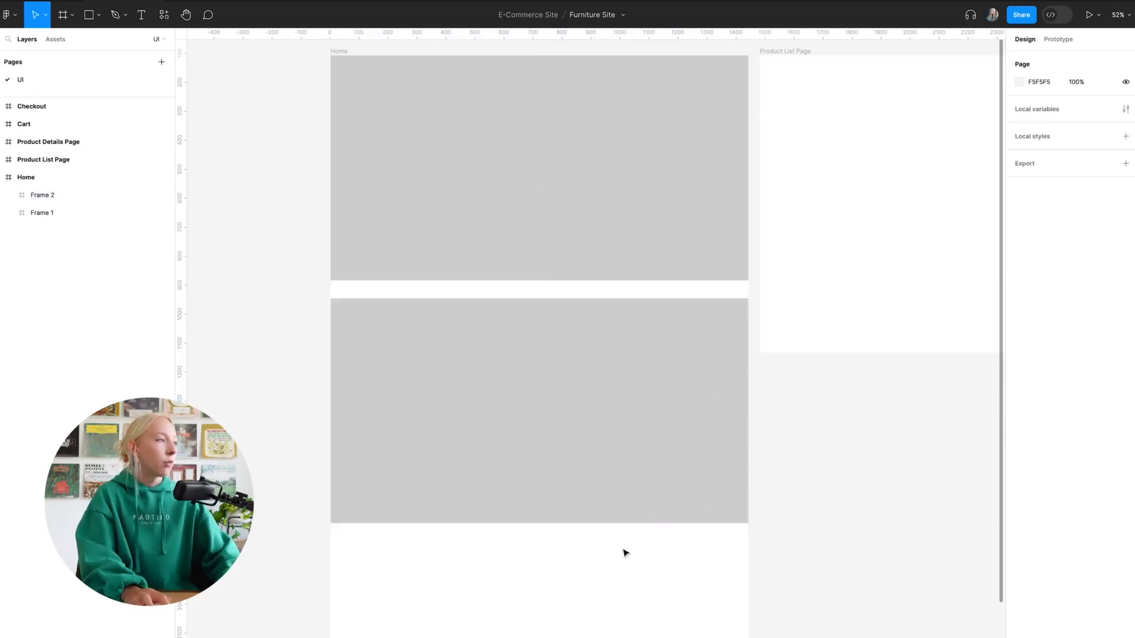
click(620, 417)
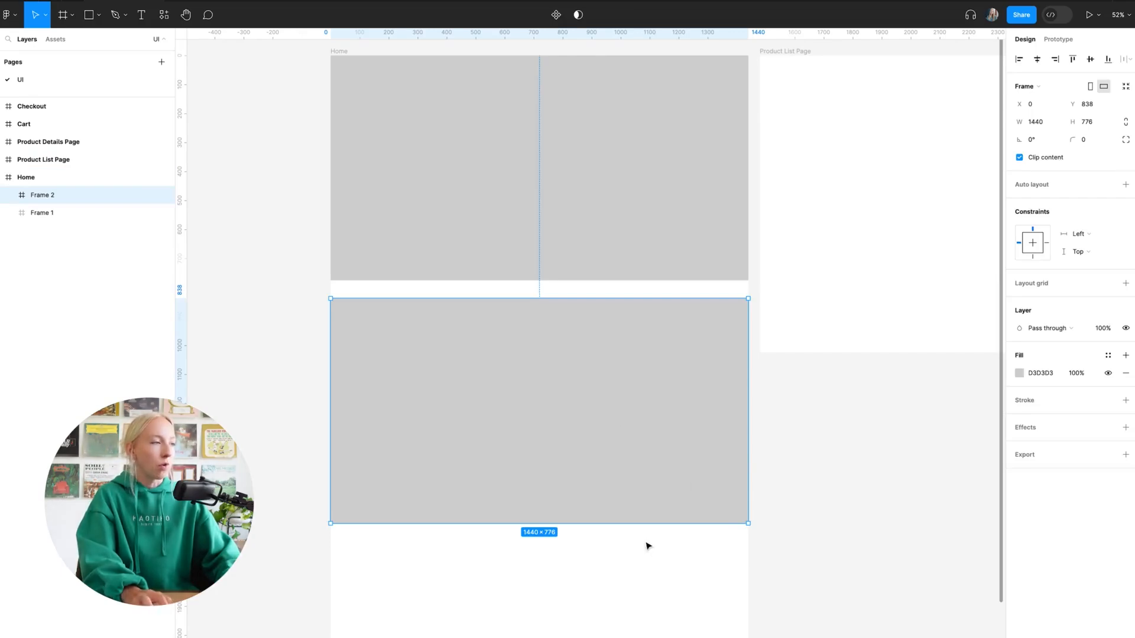
drag(649, 524, 653, 449)
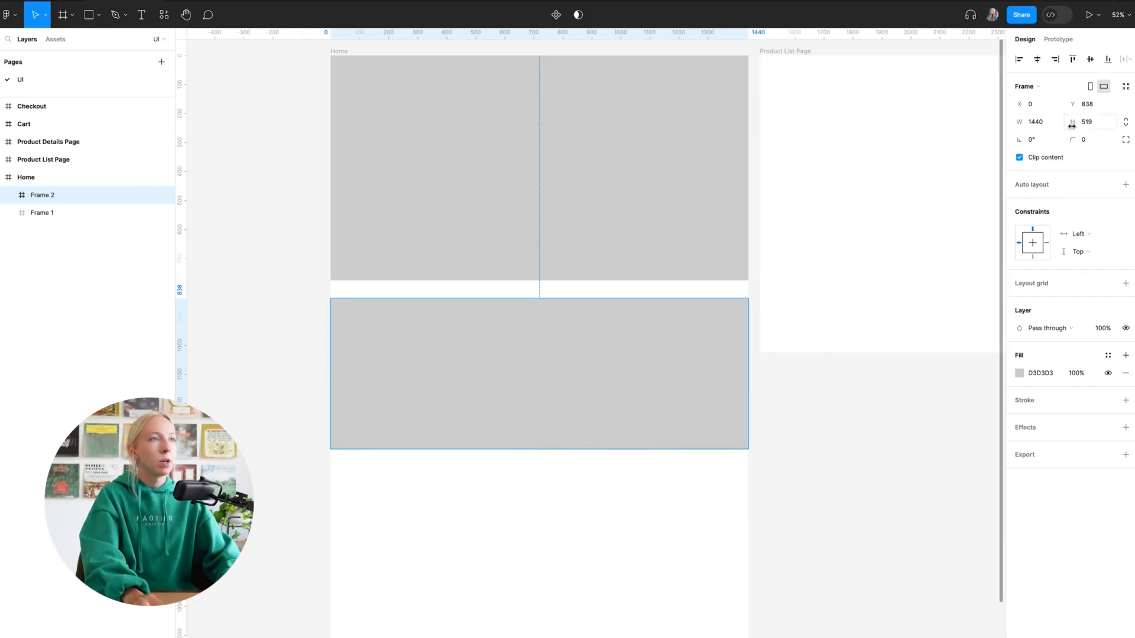
click(1096, 125)
text(500)
key(Return)
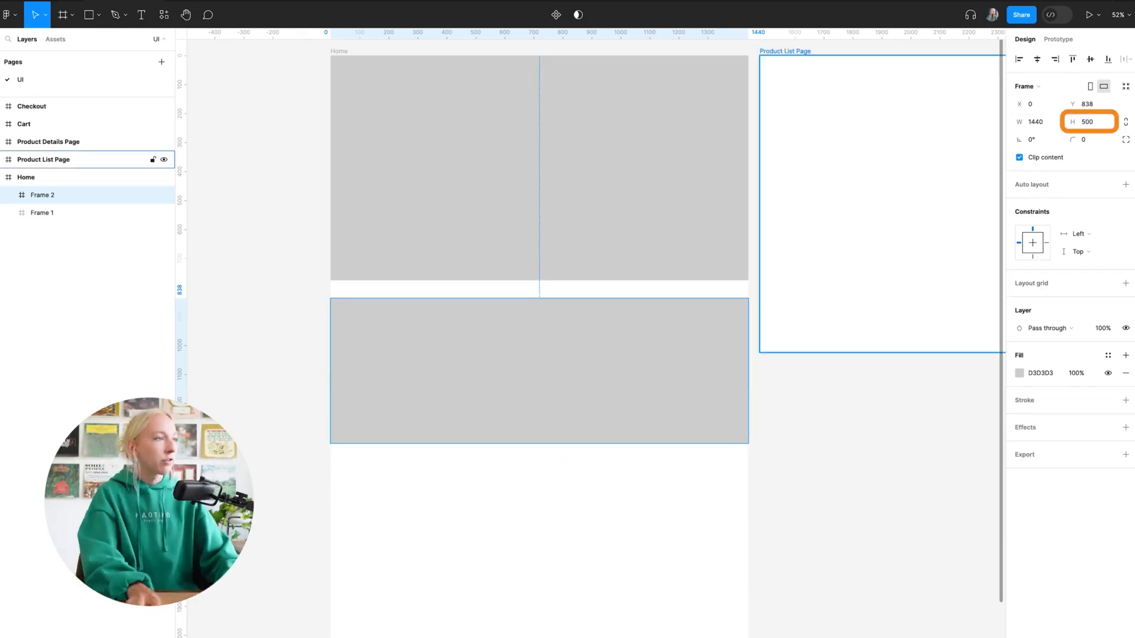
key(Escape)
drag(612, 351, 610, 362)
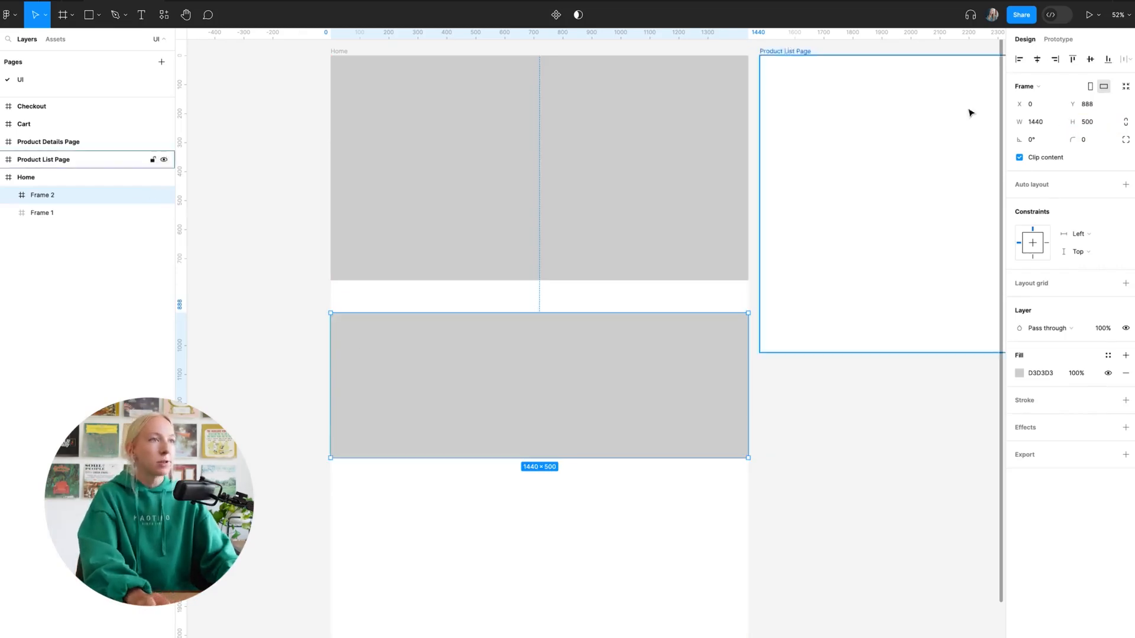
click(606, 471)
Step: Reduce the lower grey frame's width by 160 to 1280
click(608, 393)
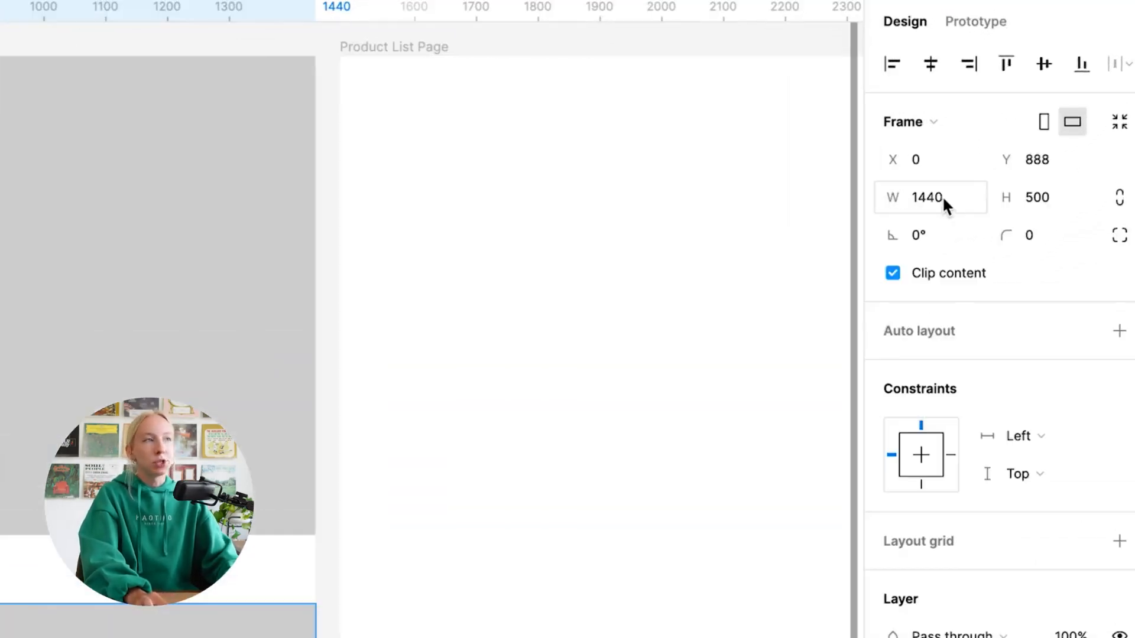
click(964, 195)
click(962, 200)
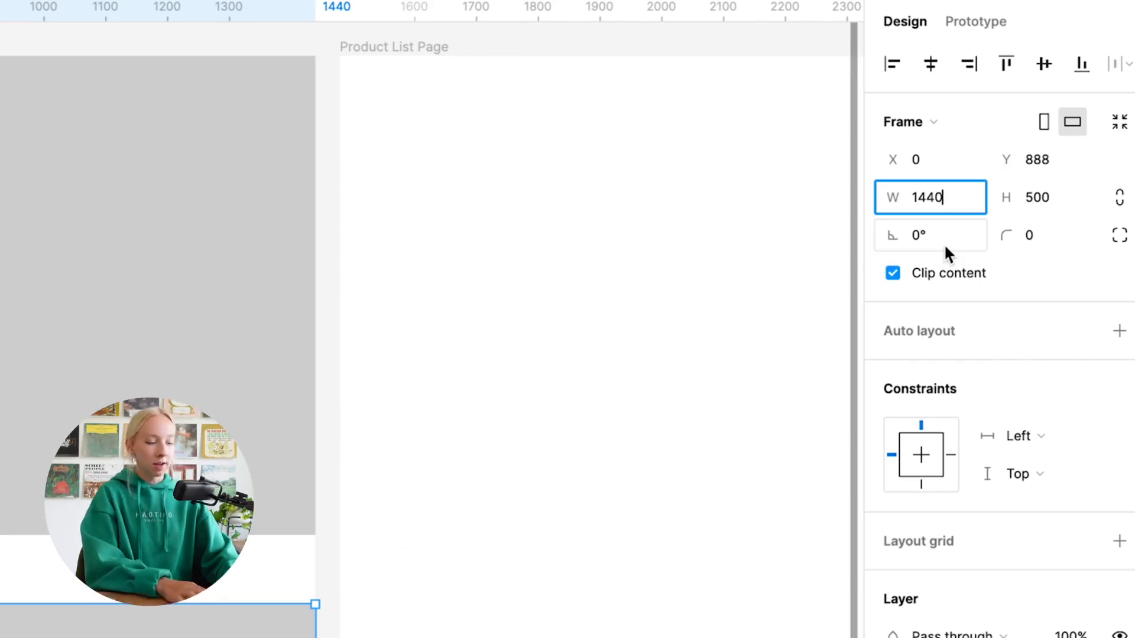
text(-)
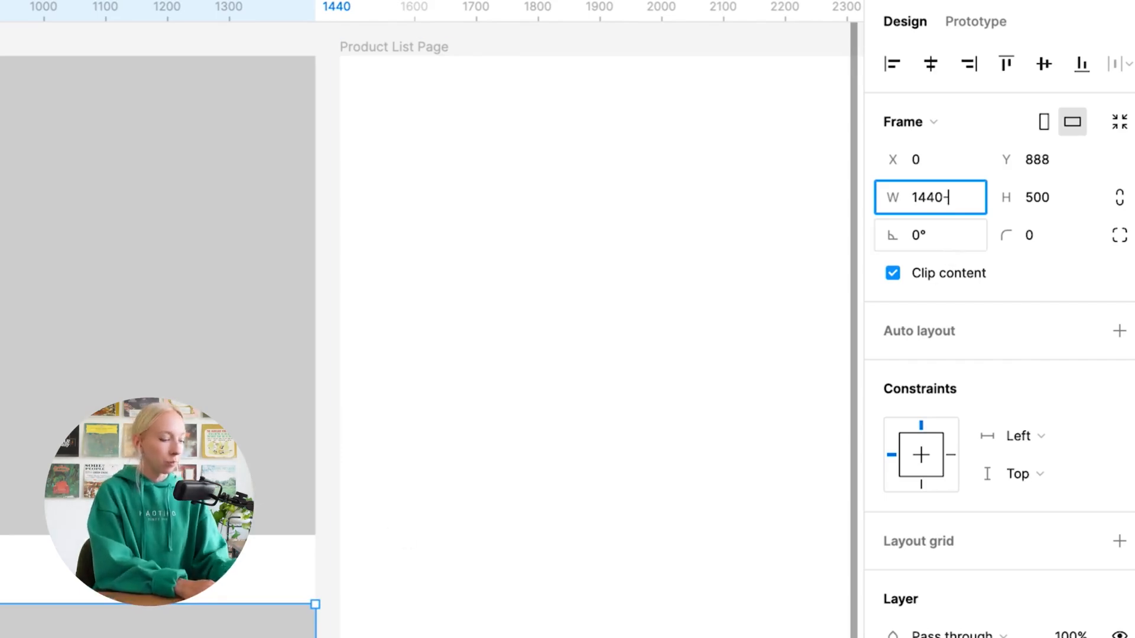
text(160)
key(Return)
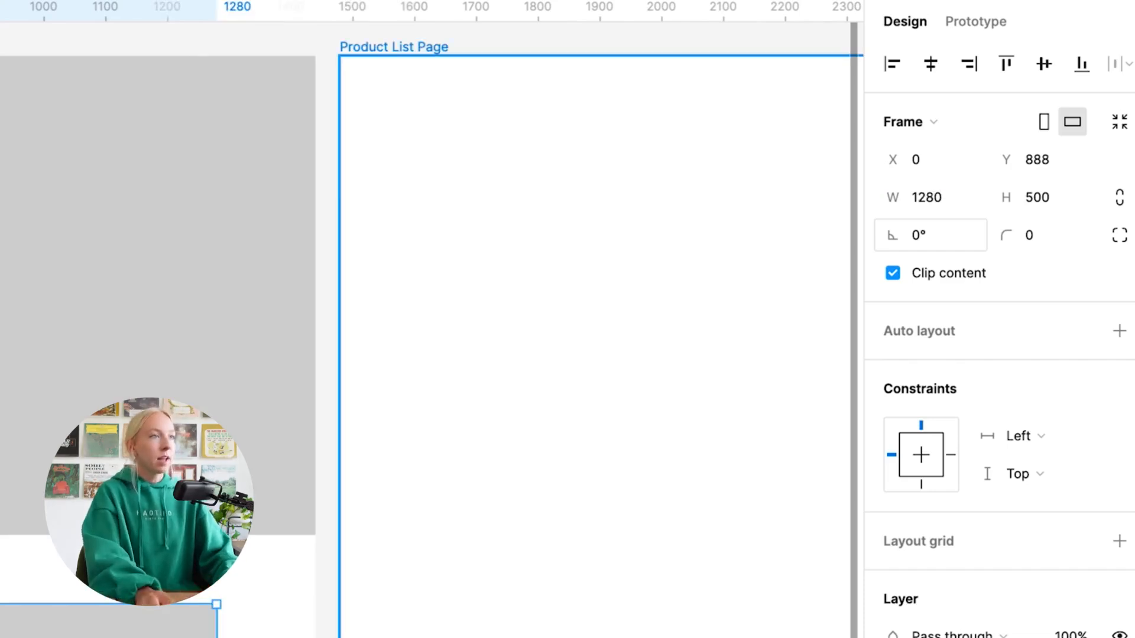
Step: Subtract another 160 from the lower grey frame's width, making it 1120
click(945, 243)
click(961, 195)
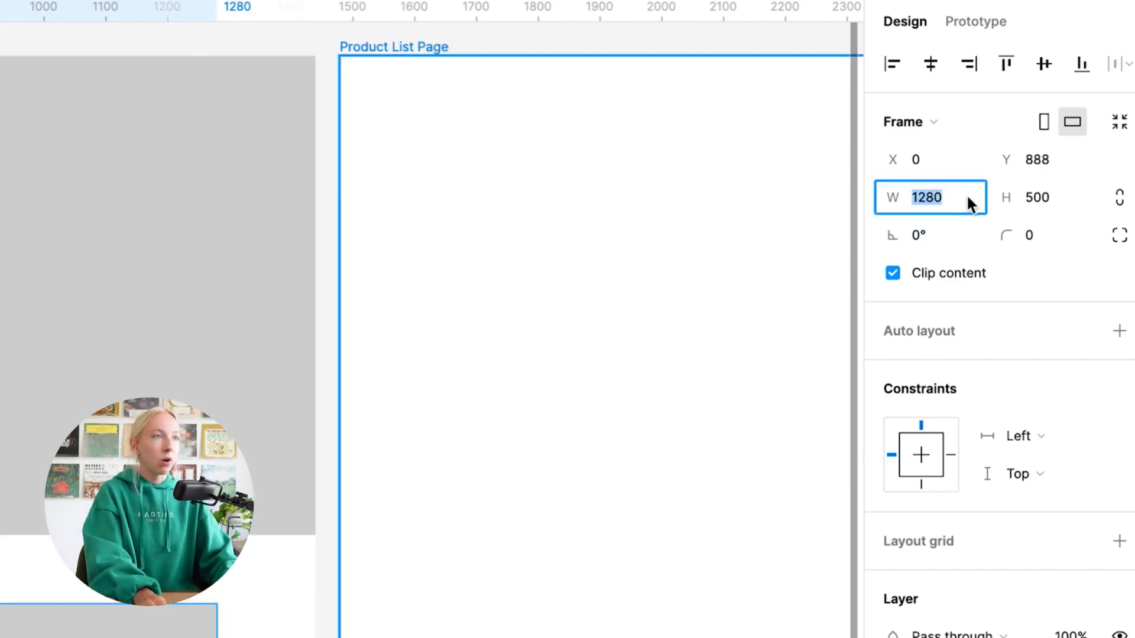
click(966, 195)
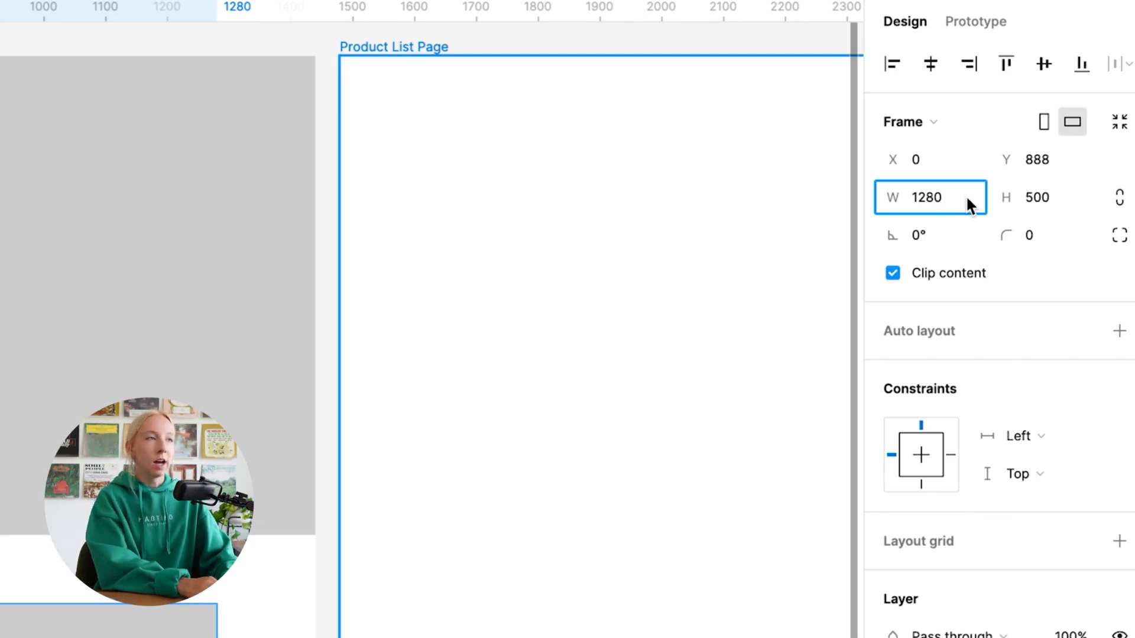
text(-160)
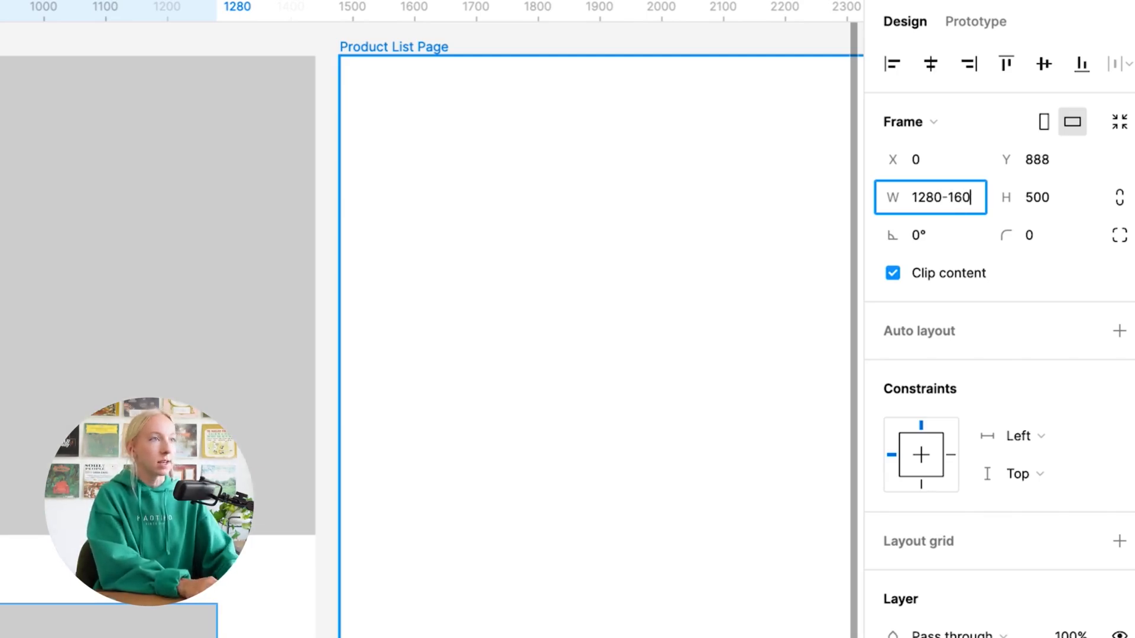
key(Return)
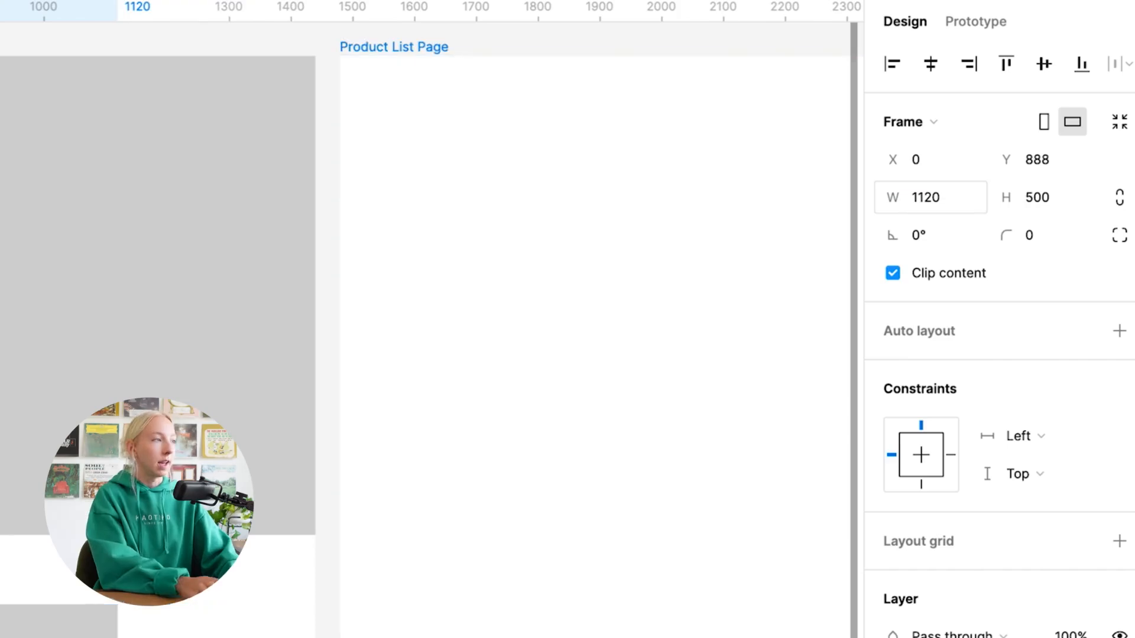
Step: Divide the lower grey frame's width by 3 and drop the decimals to make it 373
click(950, 198)
text(/3)
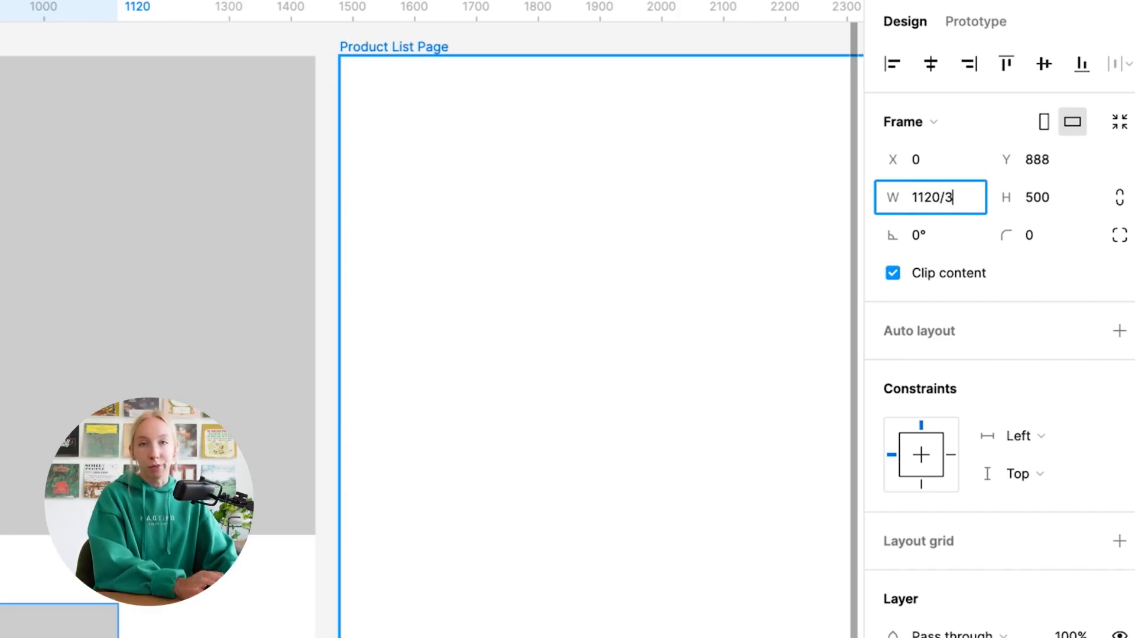
key(Return)
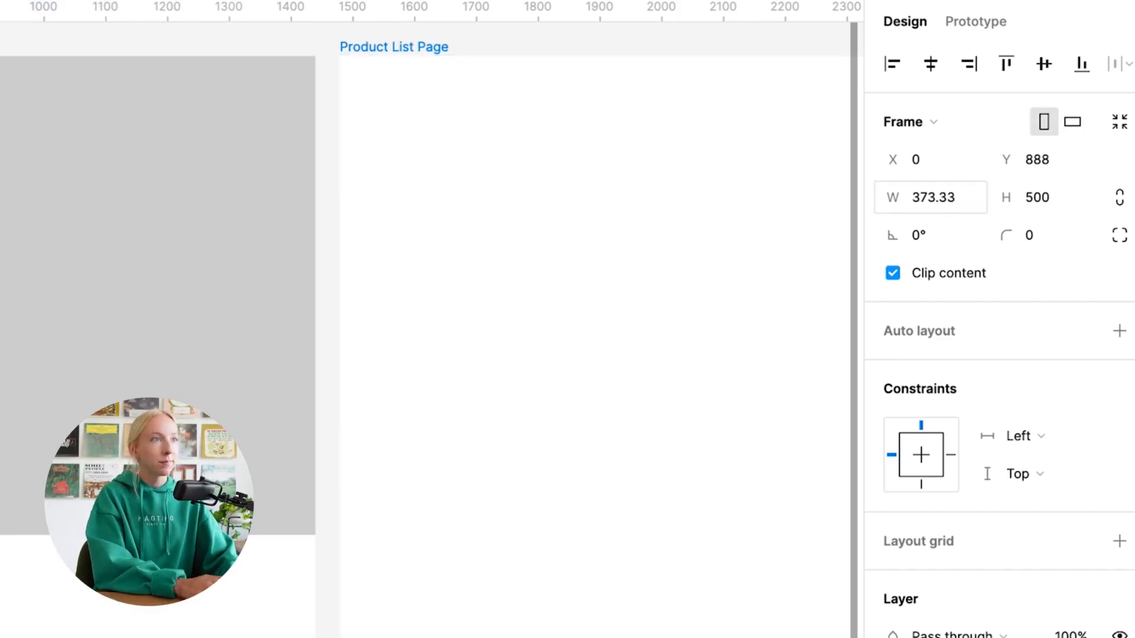
click(964, 197)
click(961, 201)
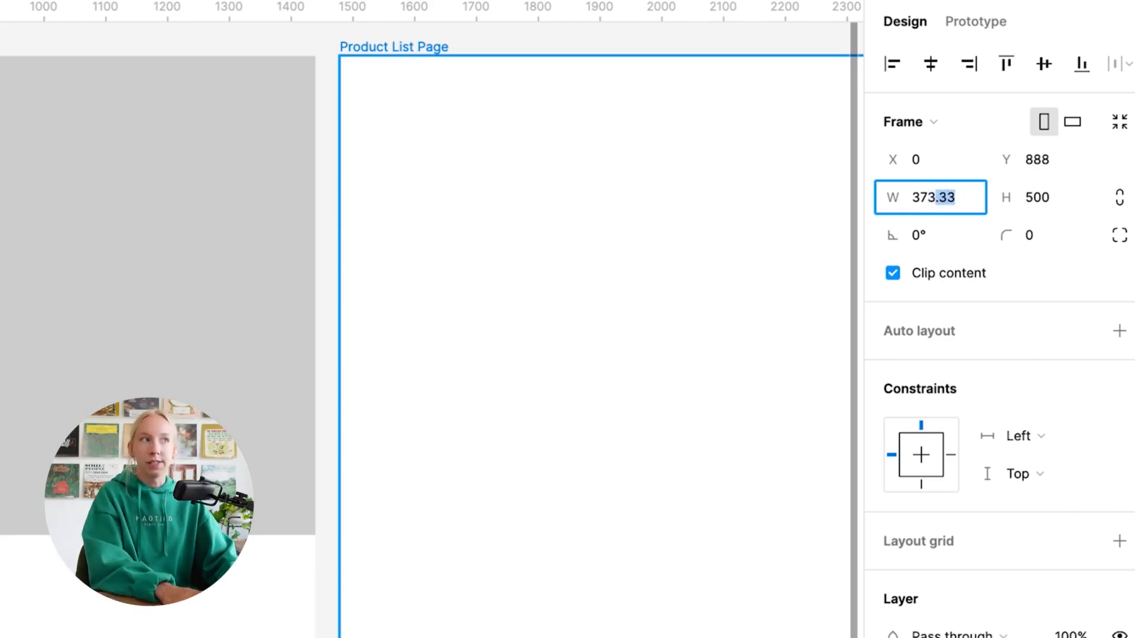
key(BackSpace)
key(Return)
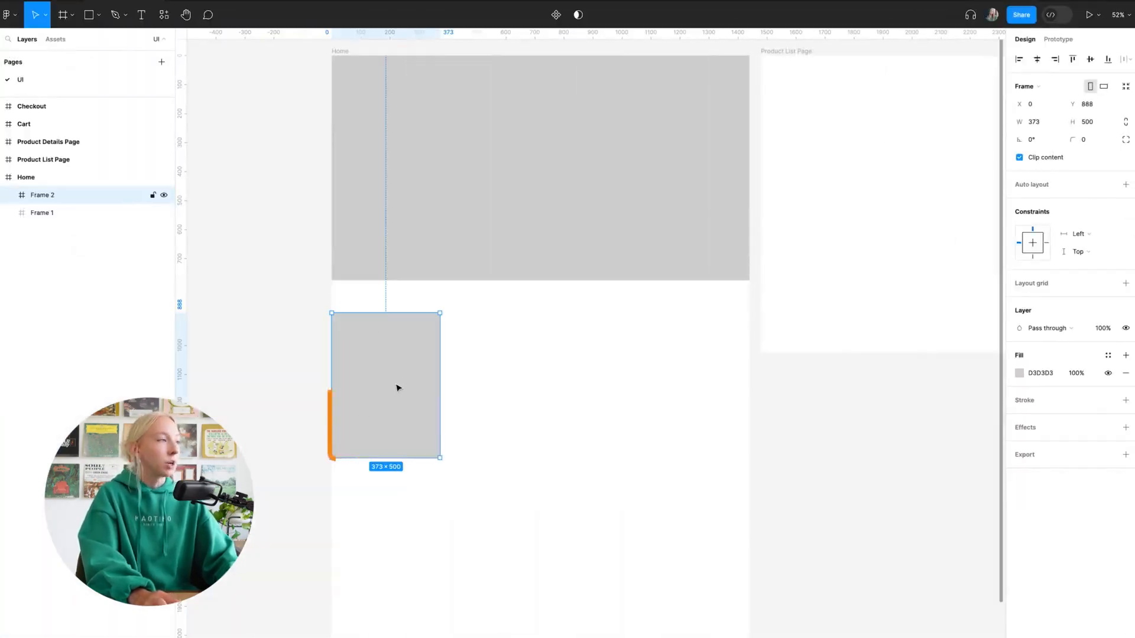
Step: Centre the 373 × 500 frame horizontally on the Home page and nudge it down to Y 896
click(1040, 61)
key(alt)
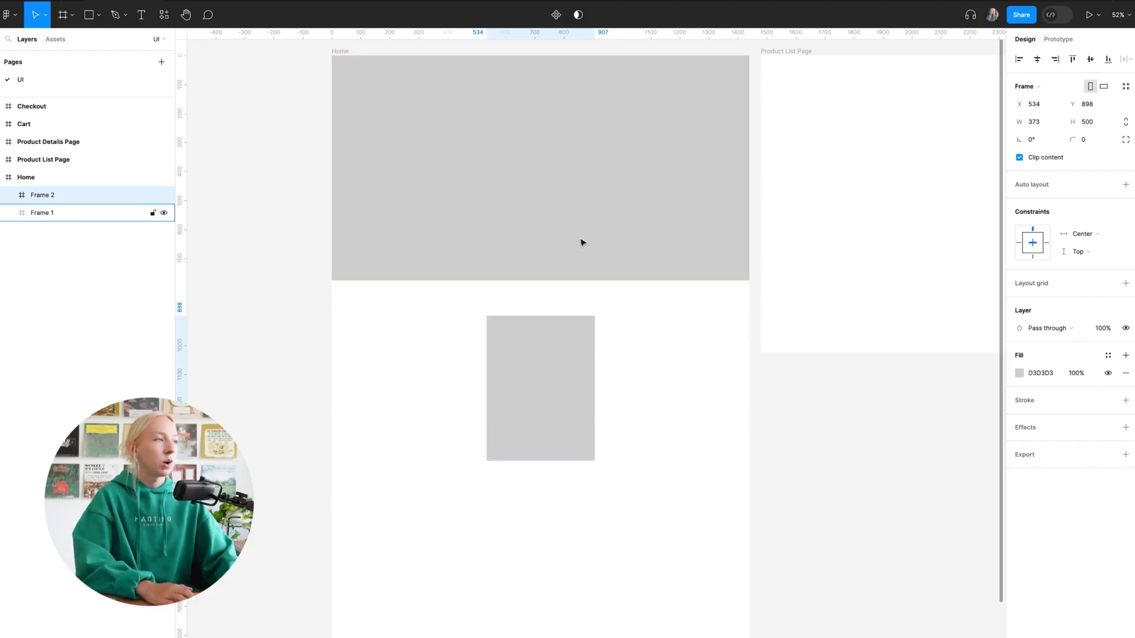
key(Down)
key(Down)
key(Down)
key(Down)
key(Down)
key(Down)
key(Down)
key(Down)
scroll(576, 301, right, 1)
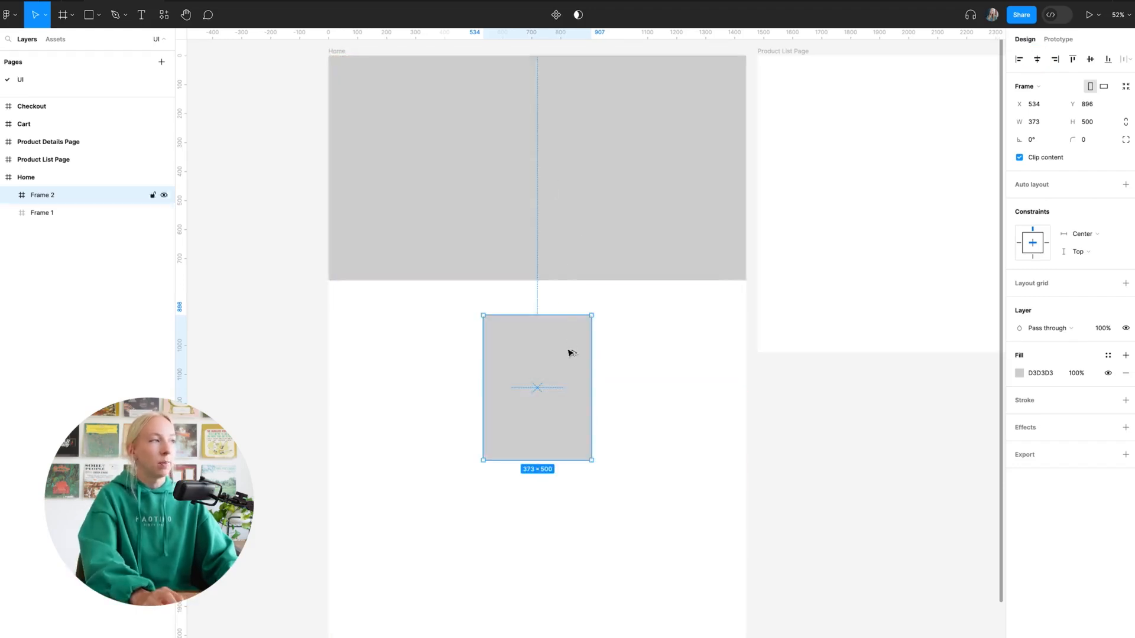
click(657, 373)
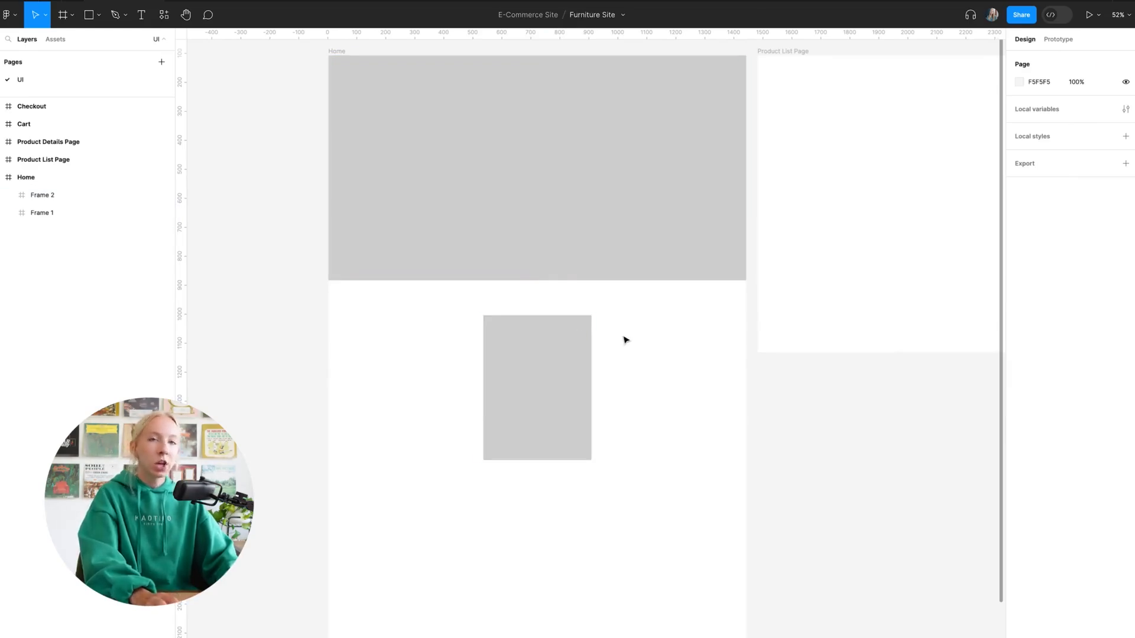
Step: Duplicate the centred card frame to both sides in the same row, at about X 987 and X 81
scroll(626, 340, left, 1)
click(559, 360)
drag(559, 360, 683, 362)
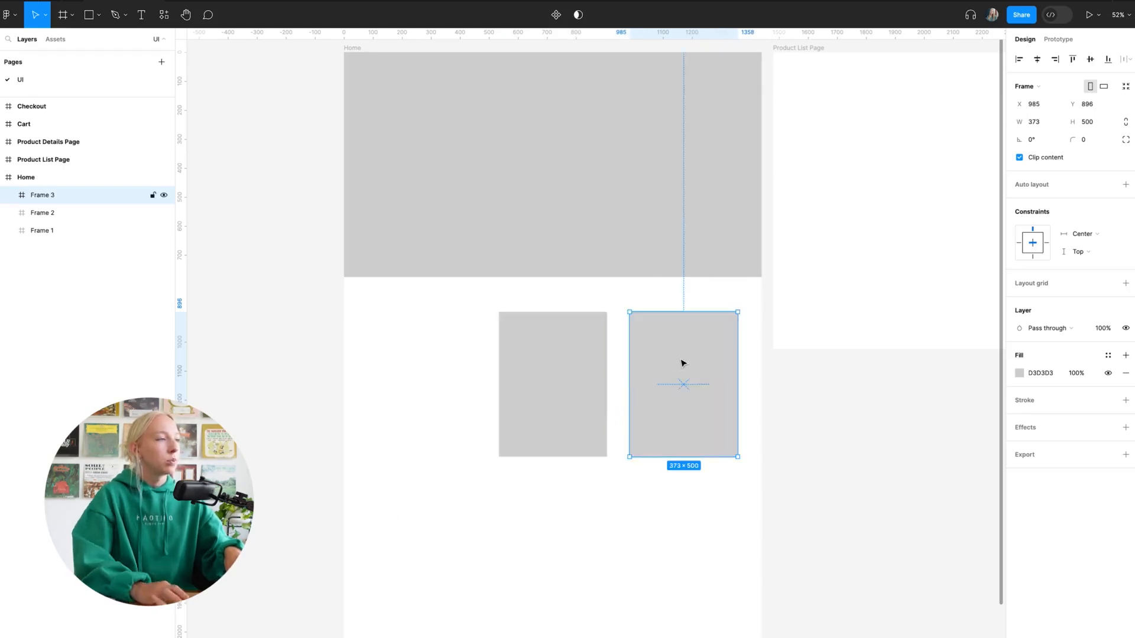
scroll(587, 359, left, 1)
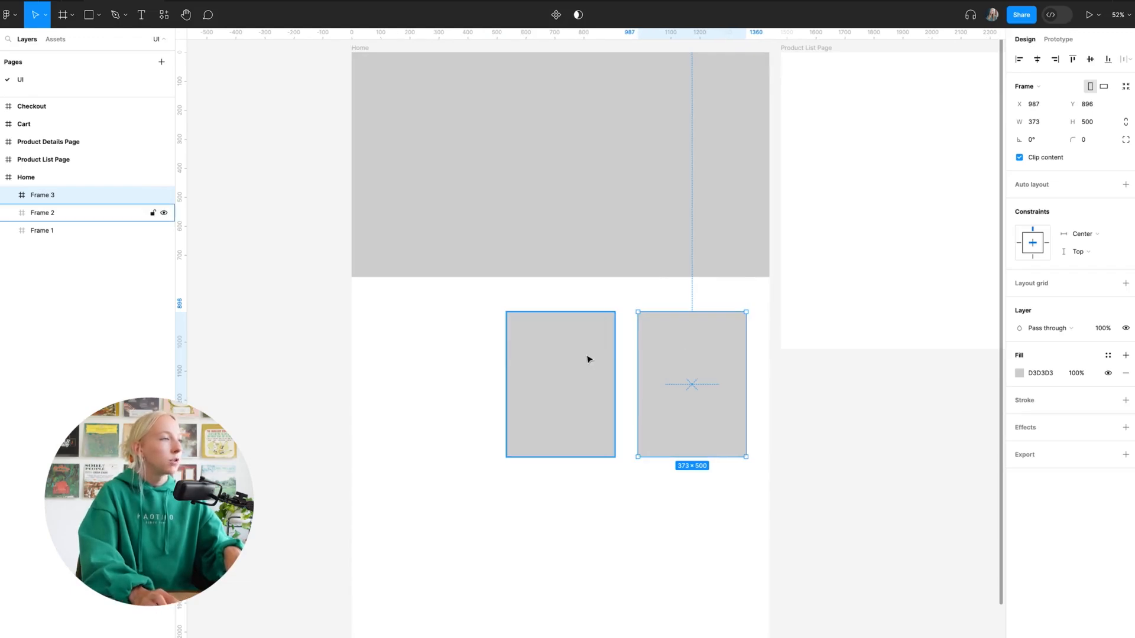
click(506, 354)
drag(573, 353, 443, 355)
click(846, 494)
scroll(583, 390, down, 3)
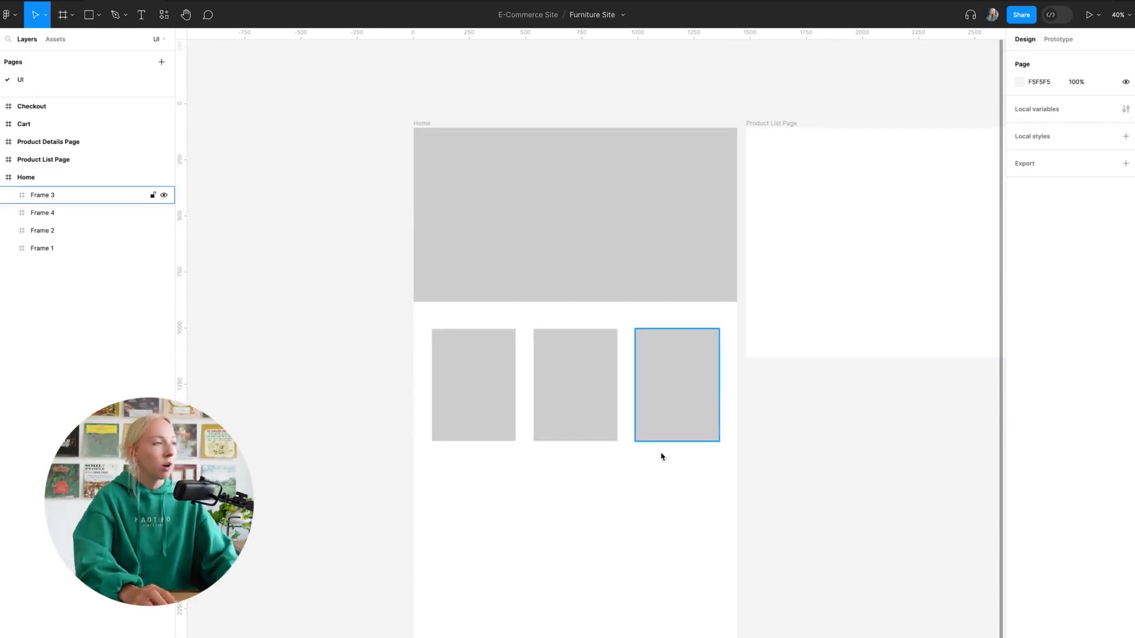
scroll(582, 508, up, 5)
click(403, 317)
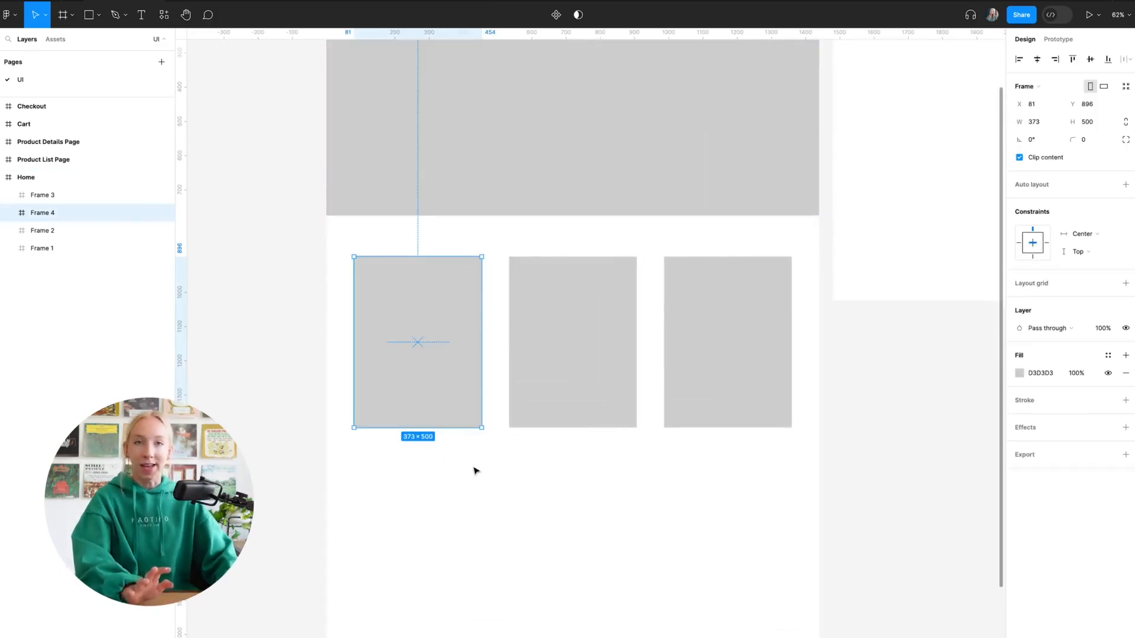
click(548, 536)
scroll(623, 509, down, 5)
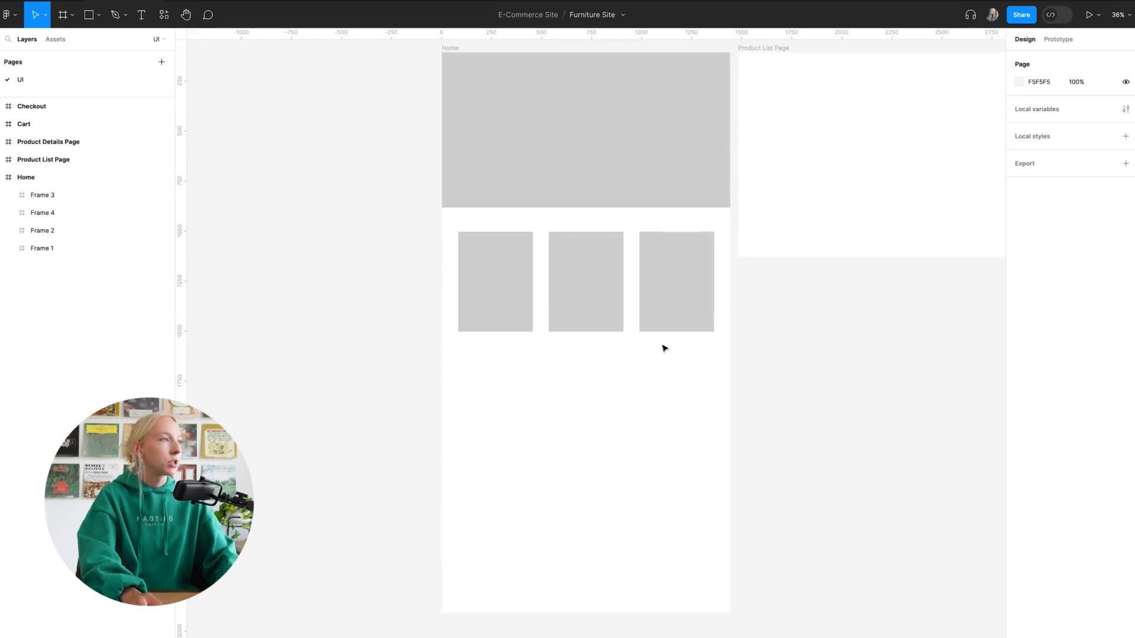
Step: Duplicate the hero frame below the card row at Y 1516 and draw a frame about 587 × 458 inside the copy
drag(652, 124, 657, 428)
click(641, 575)
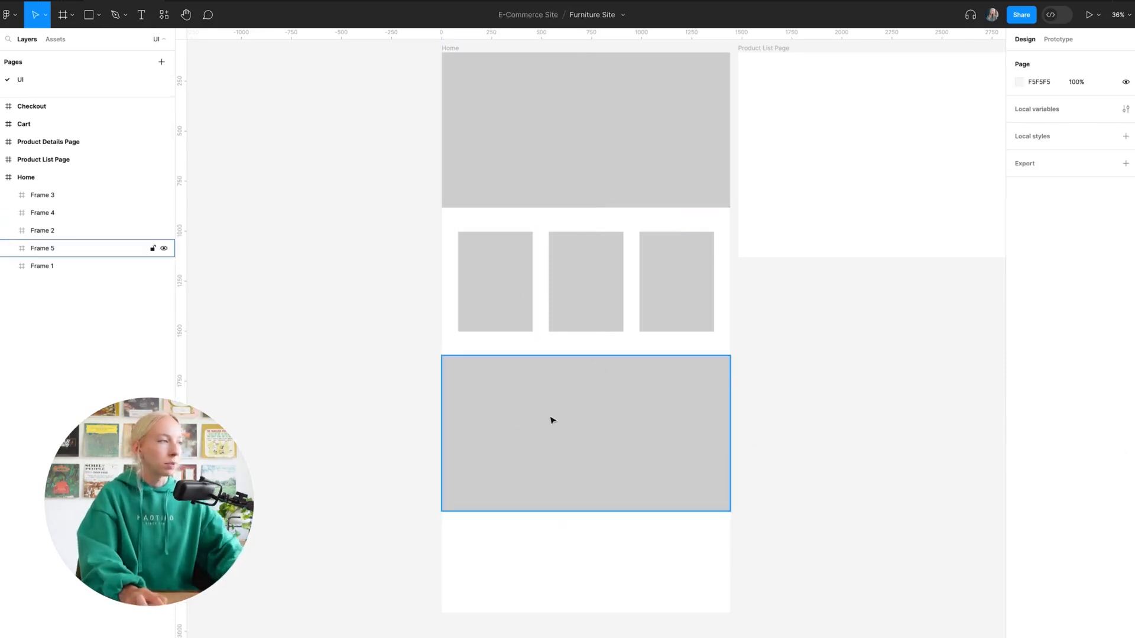
scroll(531, 412, up, 1)
drag(534, 417, 565, 441)
drag(762, 555, 575, 474)
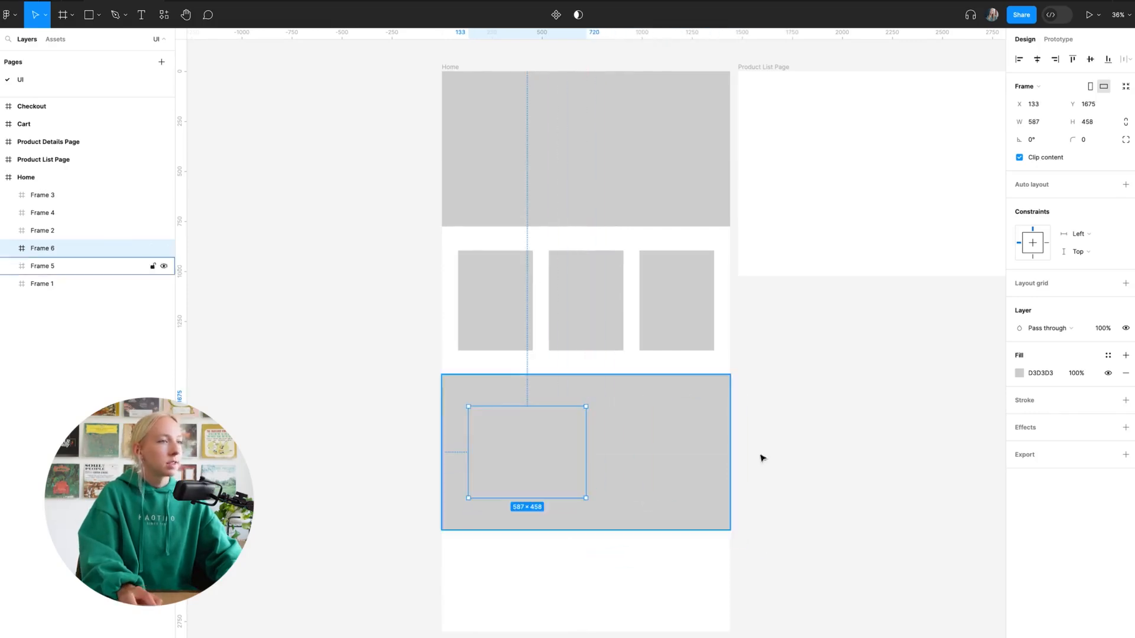
Step: Change the fill of the small inner frame to white (FFFFFF)
click(1020, 373)
drag(890, 428, 791, 438)
click(668, 597)
Step: Shrink the white frame to about 458 × 357 and place it at about X 132, Y 1787 in the grey banner
click(549, 484)
drag(550, 485, 554, 485)
drag(591, 408, 526, 459)
click(575, 616)
click(646, 550)
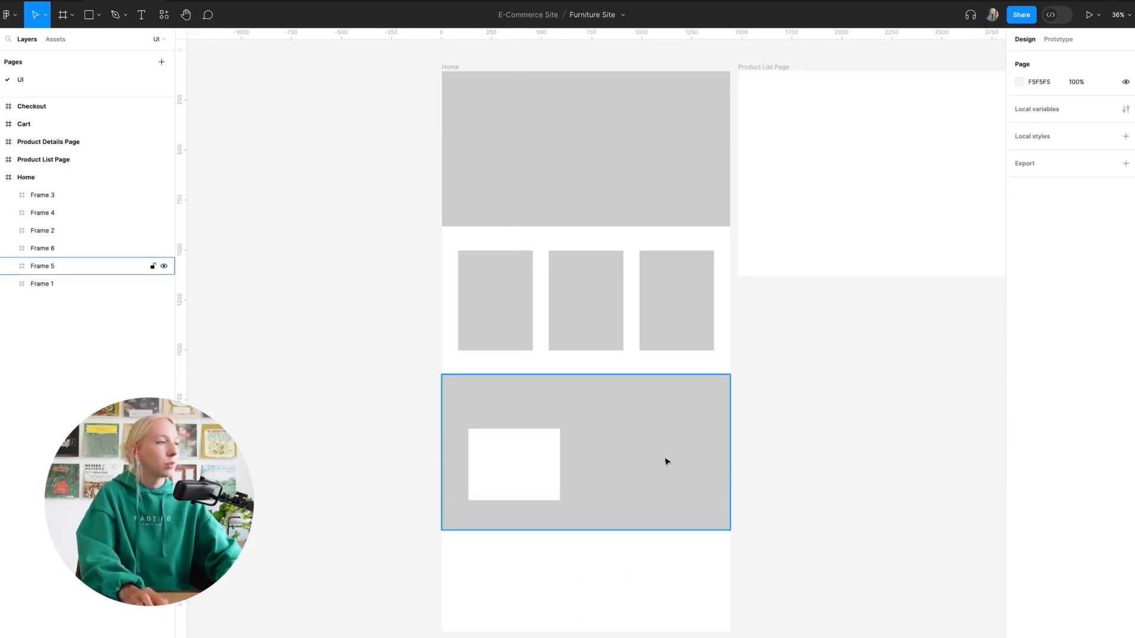
click(519, 469)
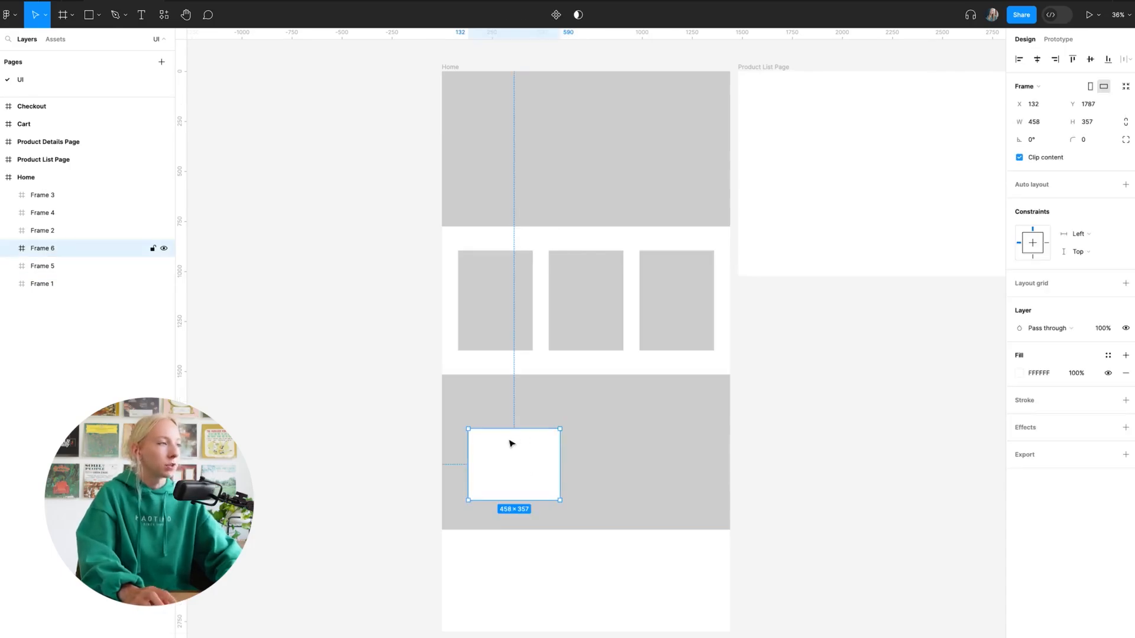
click(536, 569)
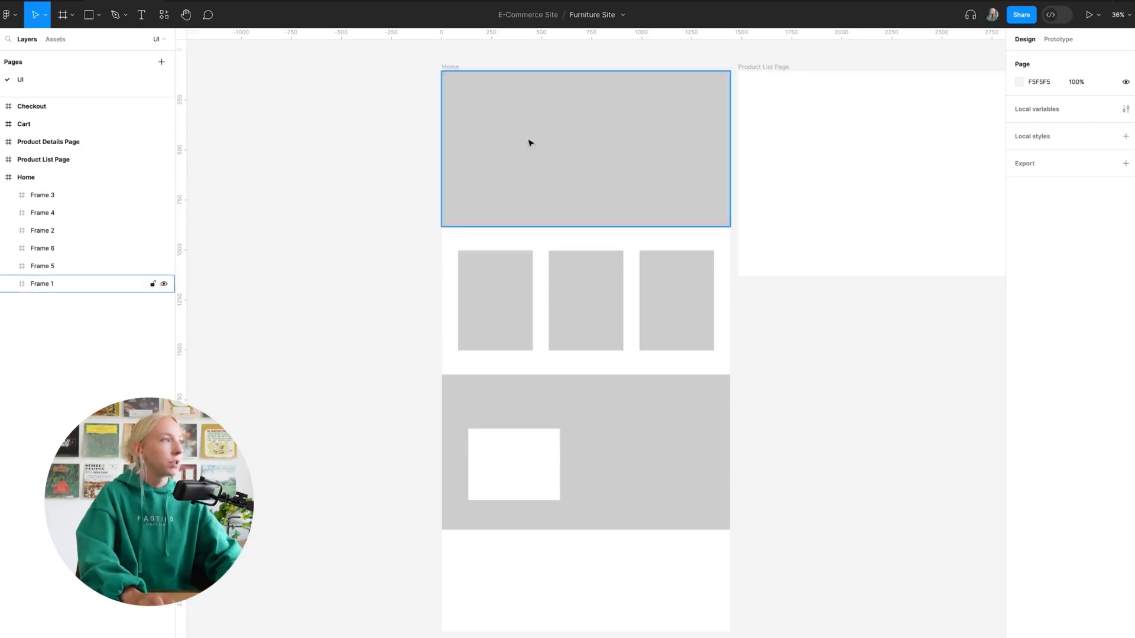
Step: Add a full-width grey frame at the bottom of the Home page and adjust its top edge to Y 2412, making it 1440 × 389
drag(671, 480, 661, 633)
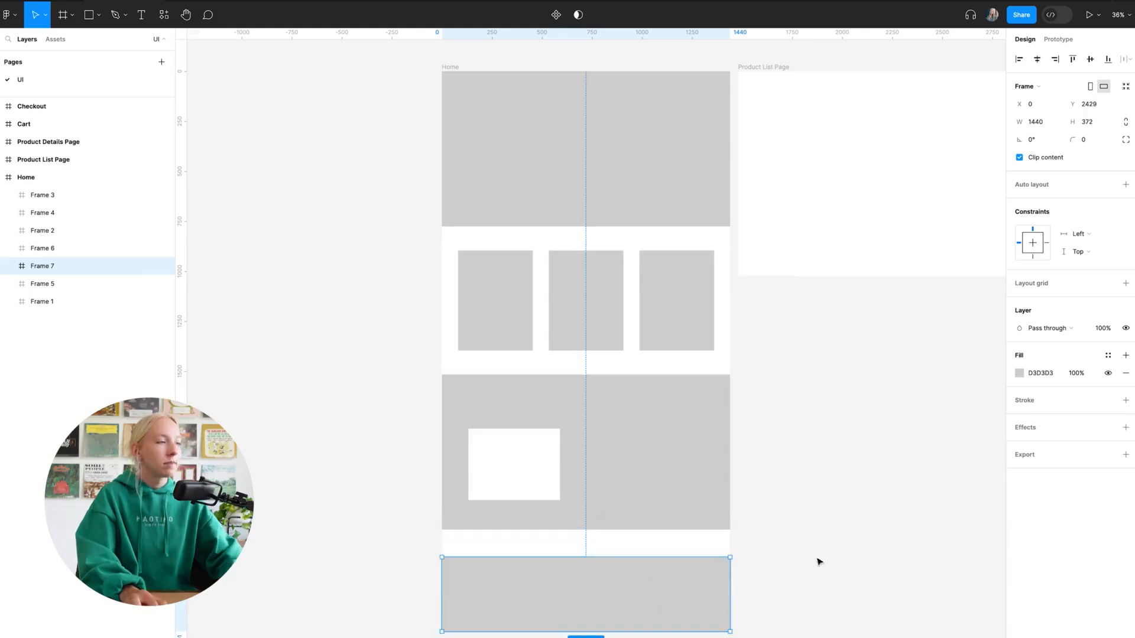
click(719, 479)
click(654, 559)
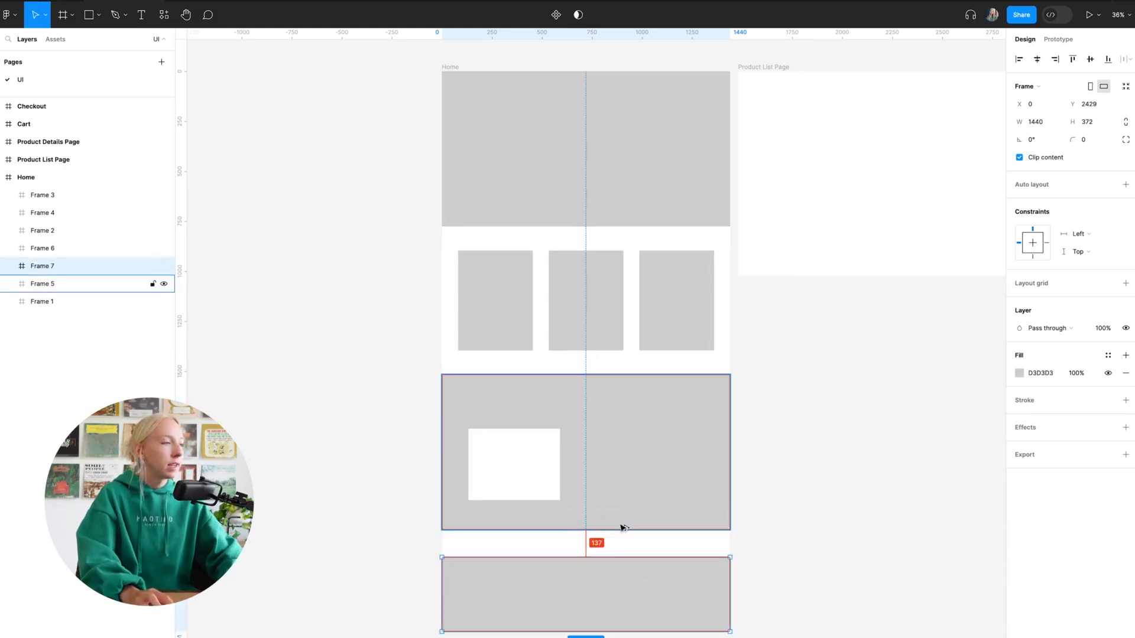
drag(607, 557, 598, 550)
scroll(598, 553, up, 5)
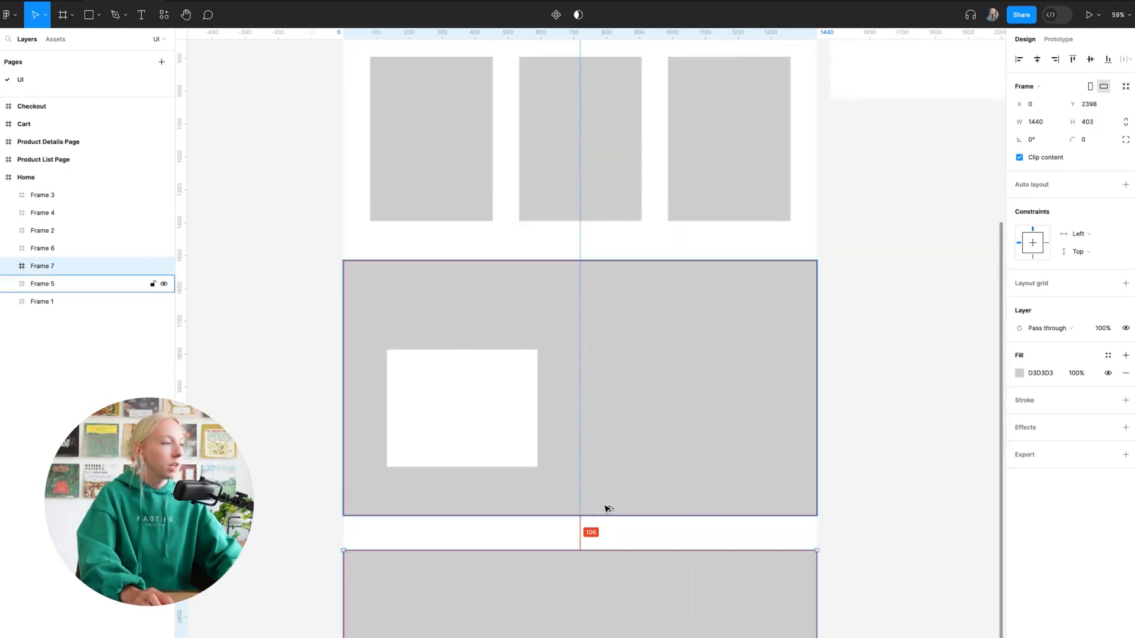
drag(619, 550, 619, 555)
scroll(618, 544, down, 4)
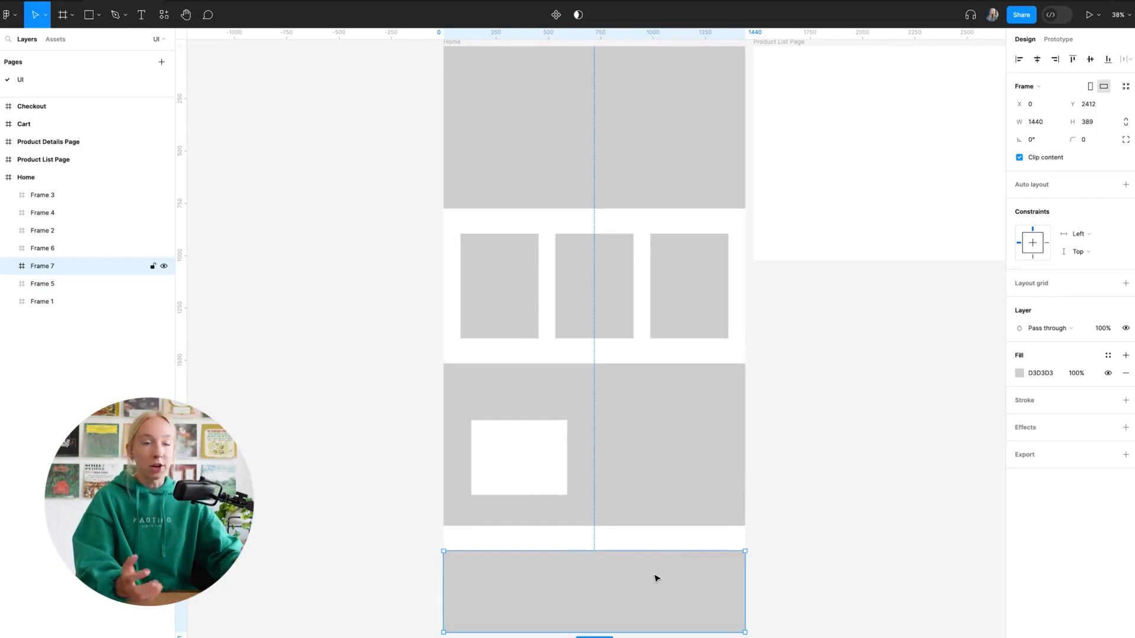
click(832, 601)
scroll(814, 571, down, 2)
scroll(815, 573, up, 1)
click(655, 531)
scroll(638, 527, up, 3)
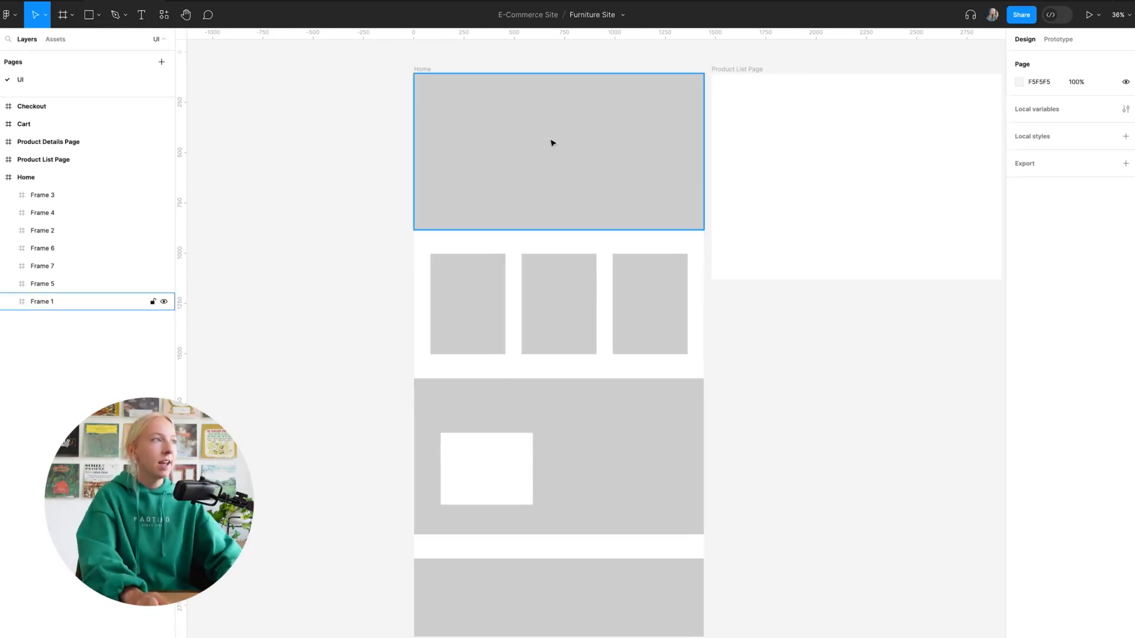
click(544, 190)
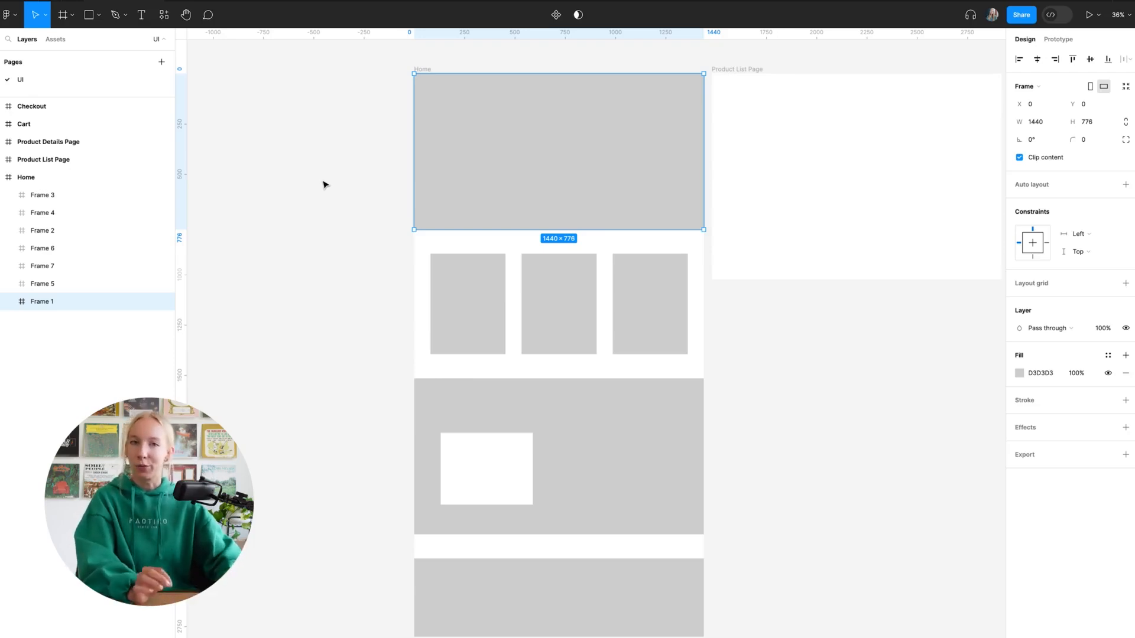
click(779, 412)
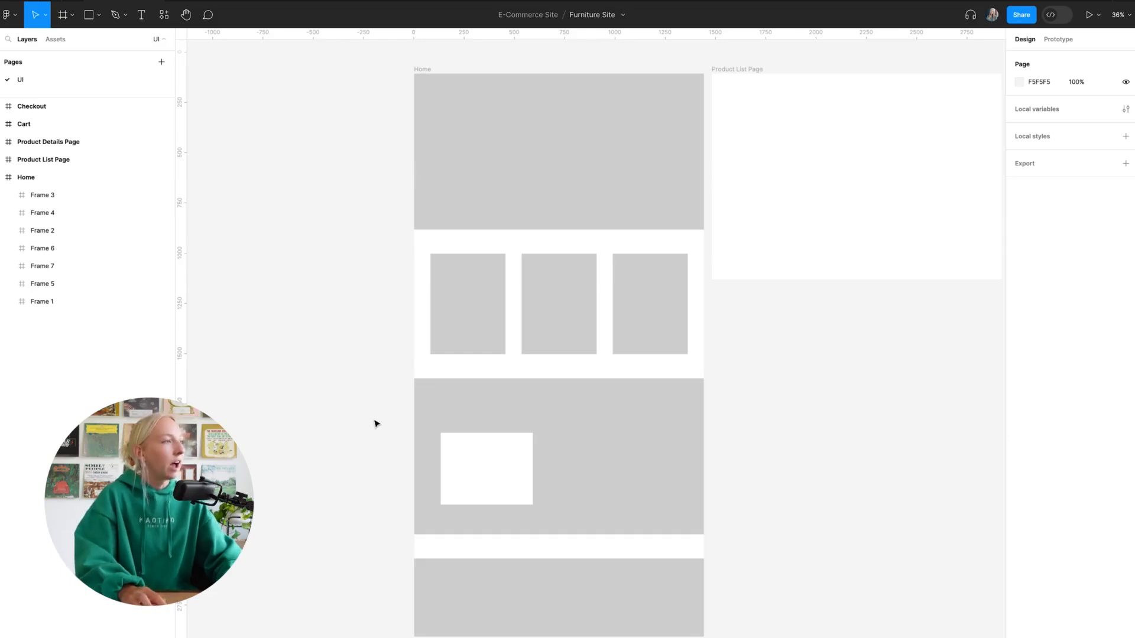
Step: Inset the large banner frame to the card row's margins, X 81 and 1279 wide, and place the white frame inside at about X 201, Y 1791
click(486, 425)
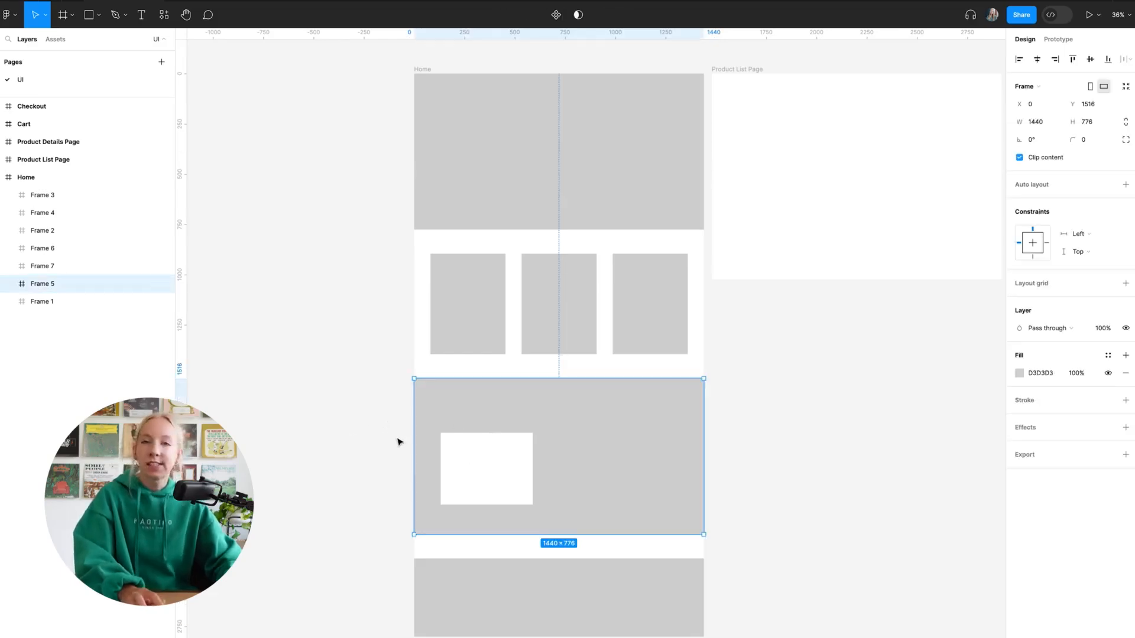
click(344, 430)
drag(509, 464, 573, 451)
click(431, 444)
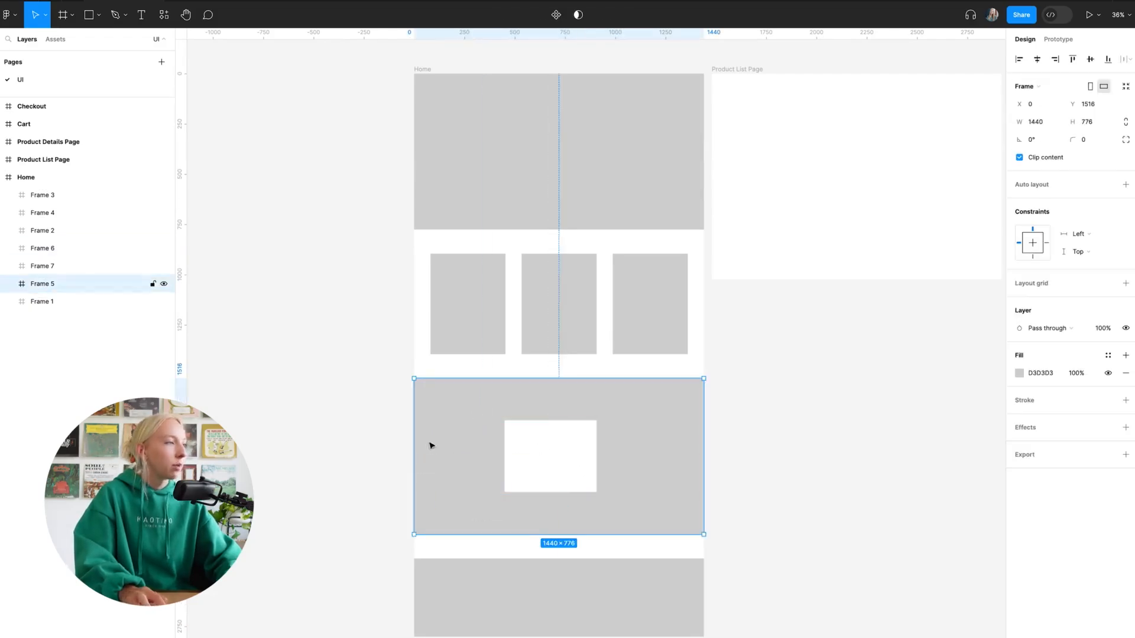
drag(418, 443, 429, 444)
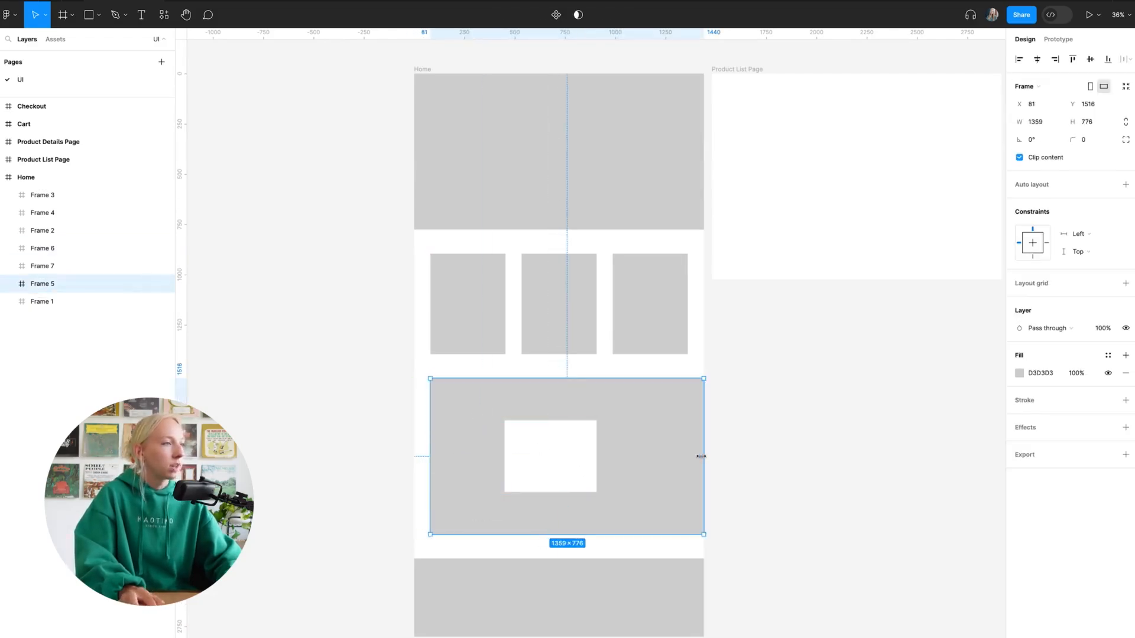
drag(701, 456, 687, 455)
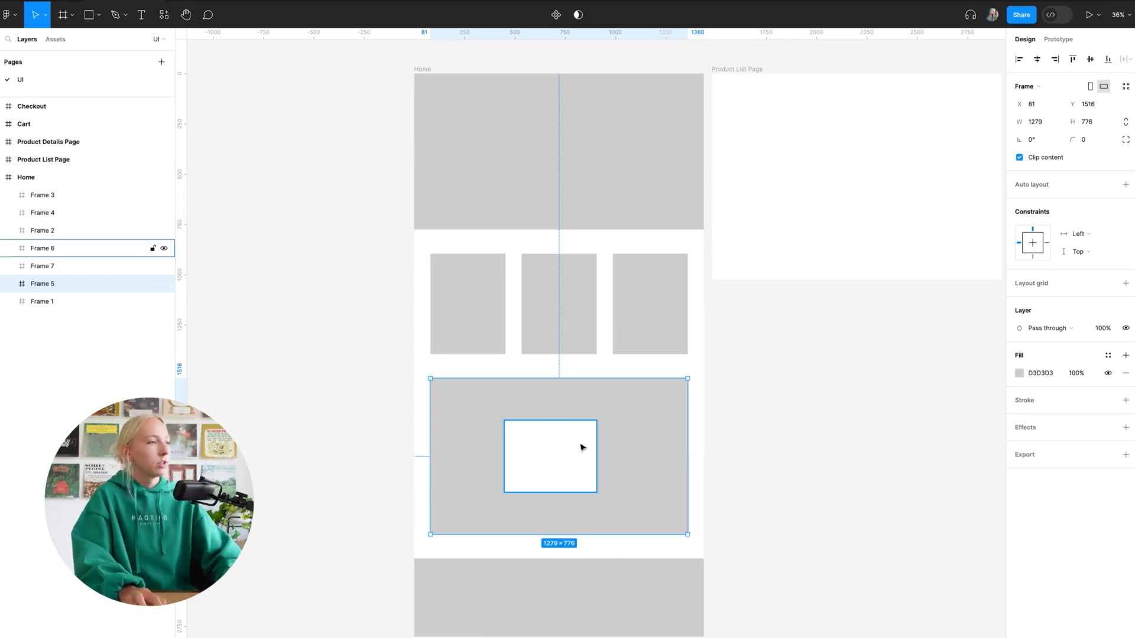
drag(552, 462, 489, 467)
key(ctrl+z)
Step: Set the banner frame's corner radius to 20
click(685, 436)
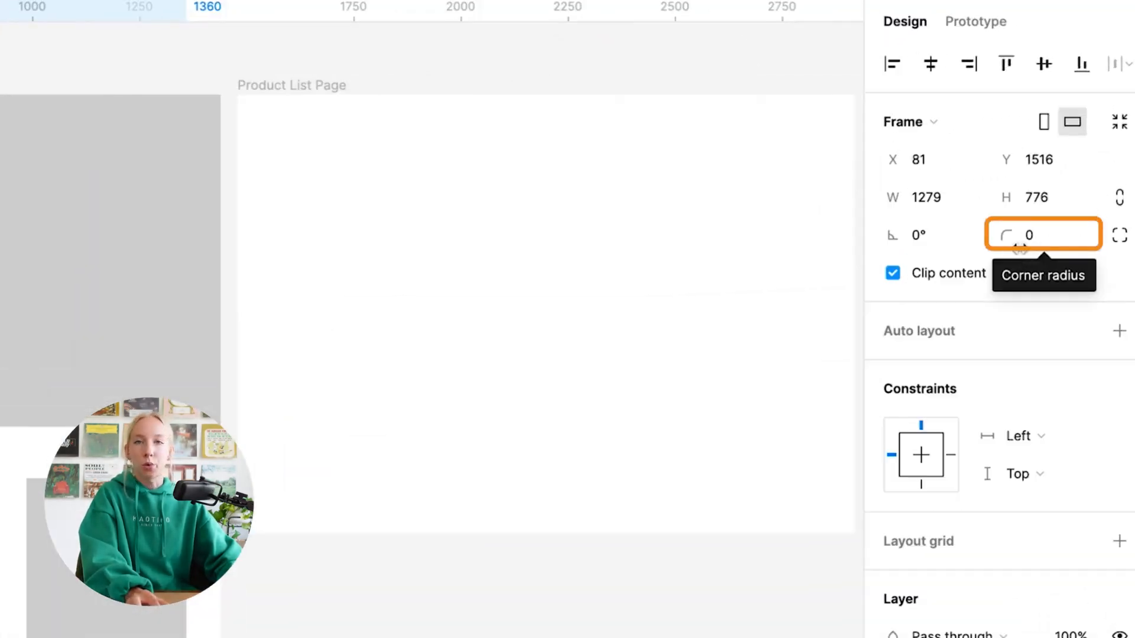
click(1044, 240)
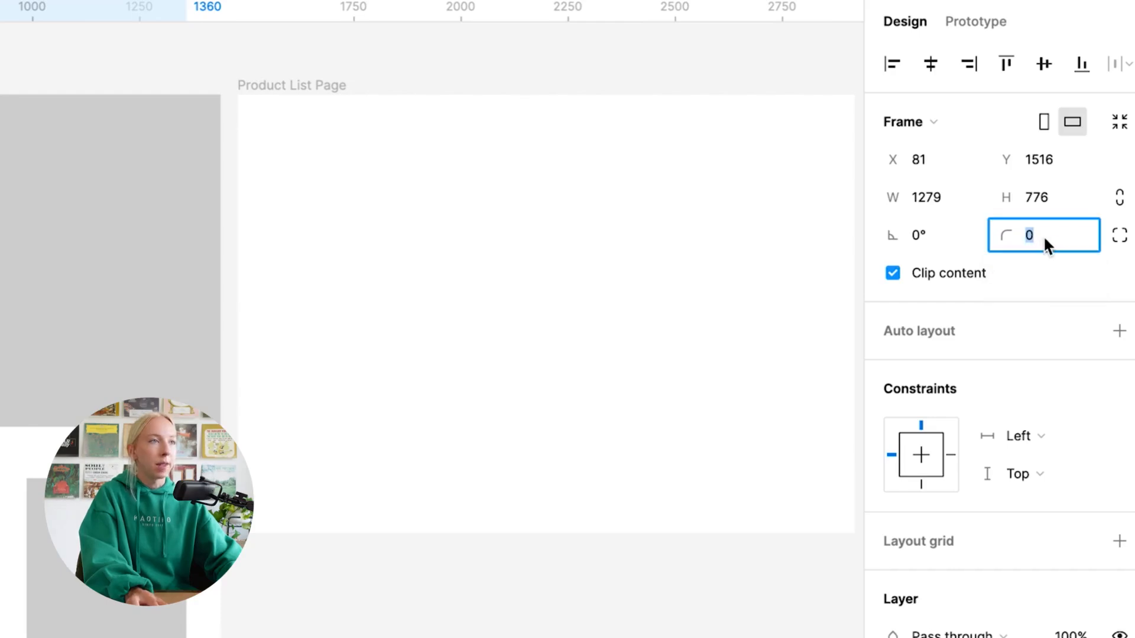
text(200)
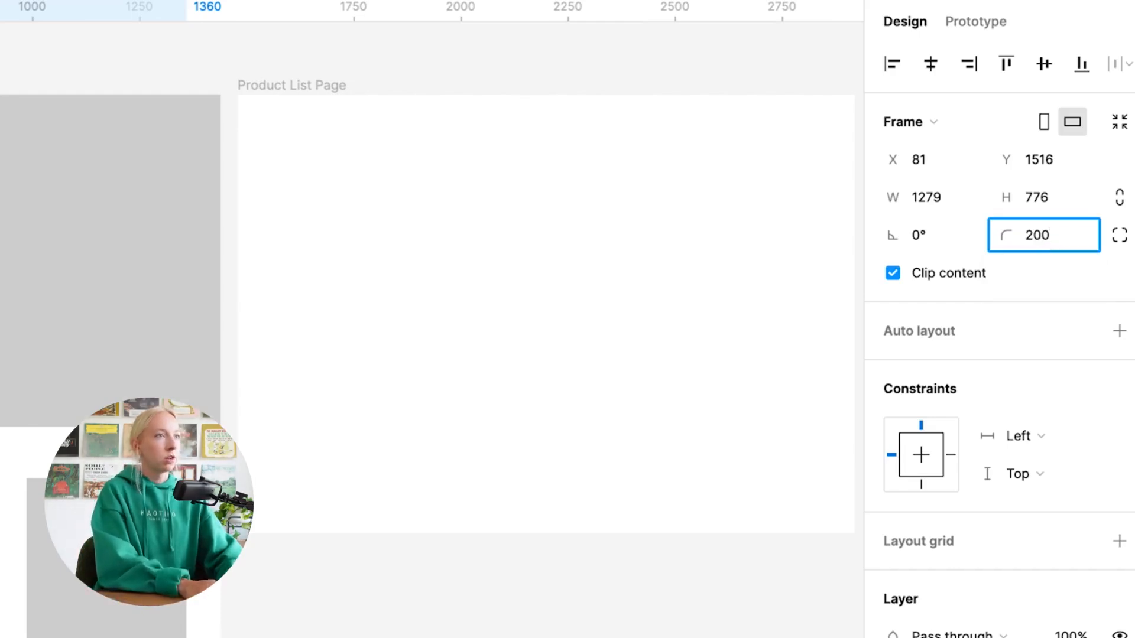
key(BackSpace)
key(Return)
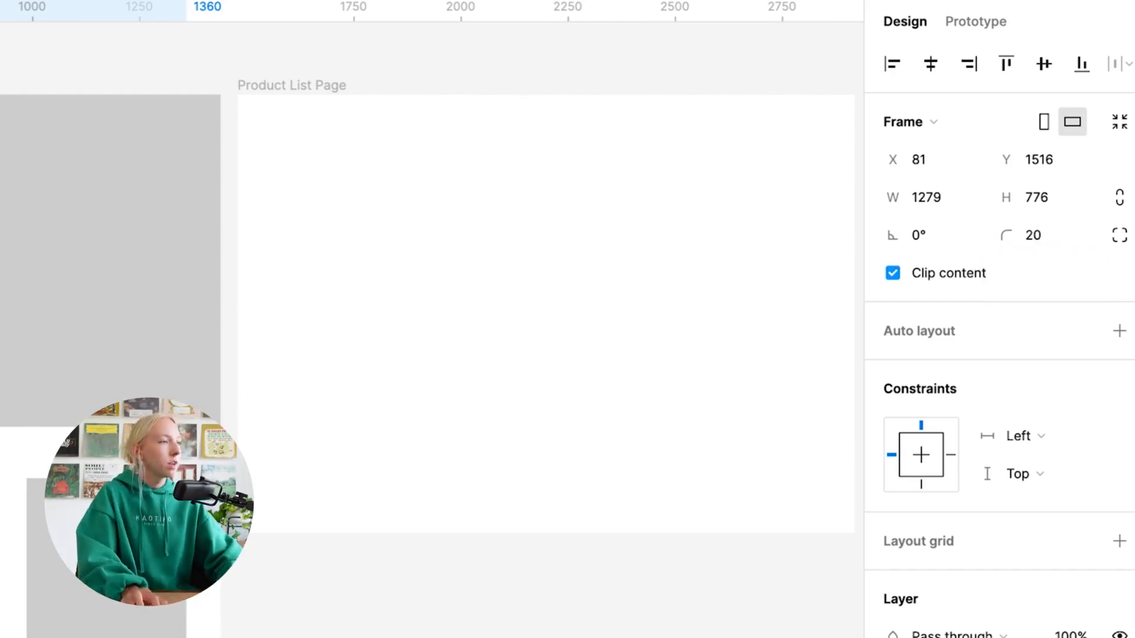
key(Escape)
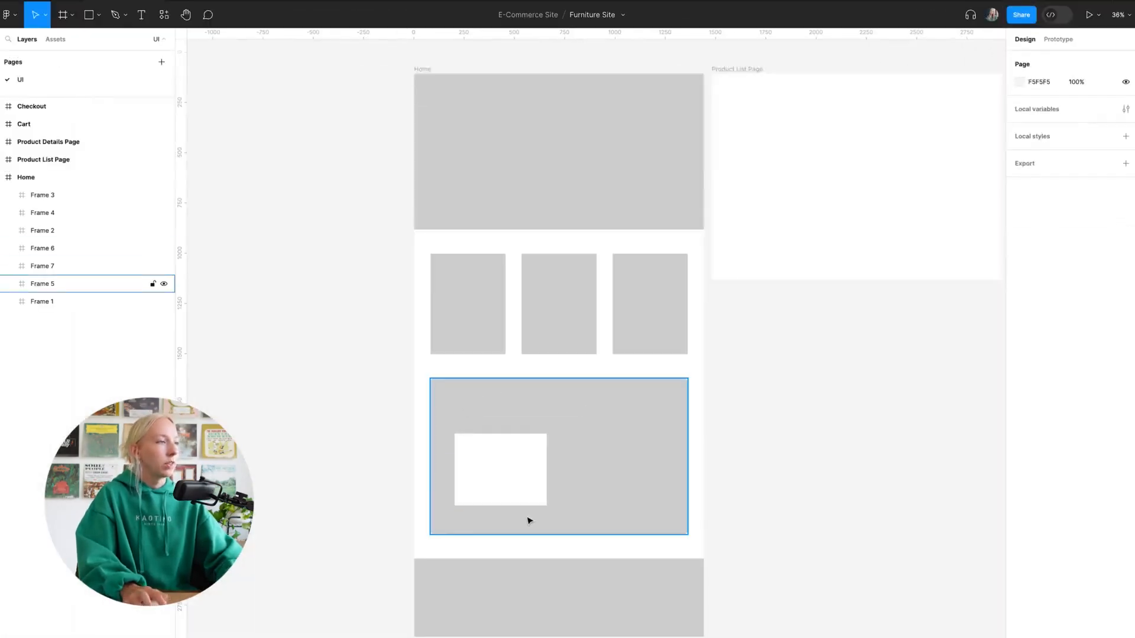
Step: Set the banner frame's corner radius to 60
scroll(529, 520, up, 3)
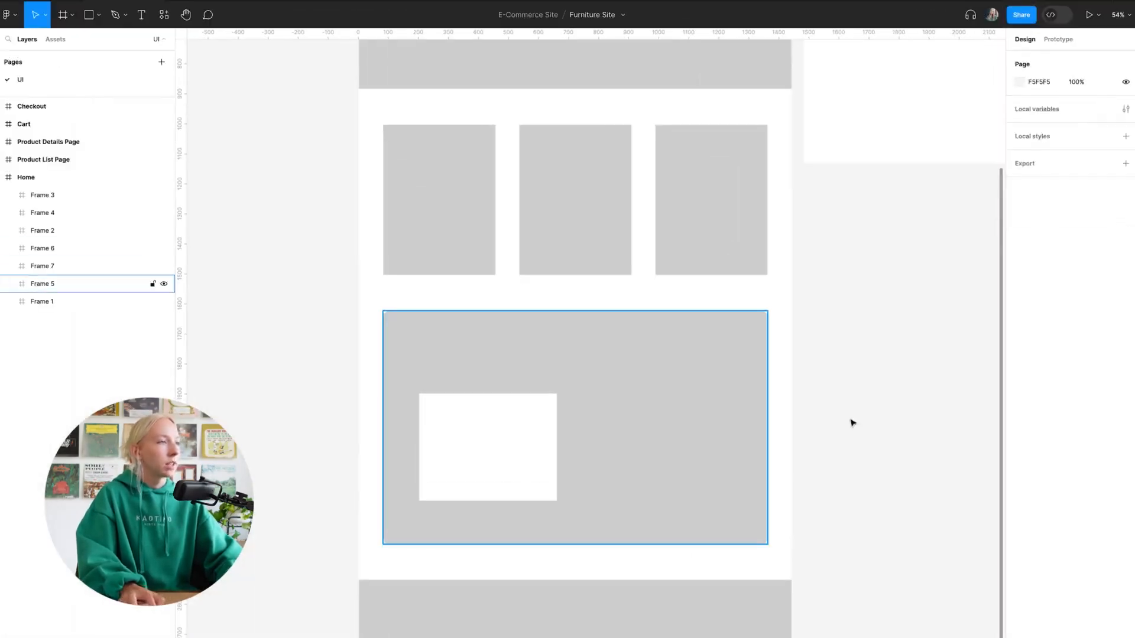
click(704, 365)
scroll(704, 364, down, 3)
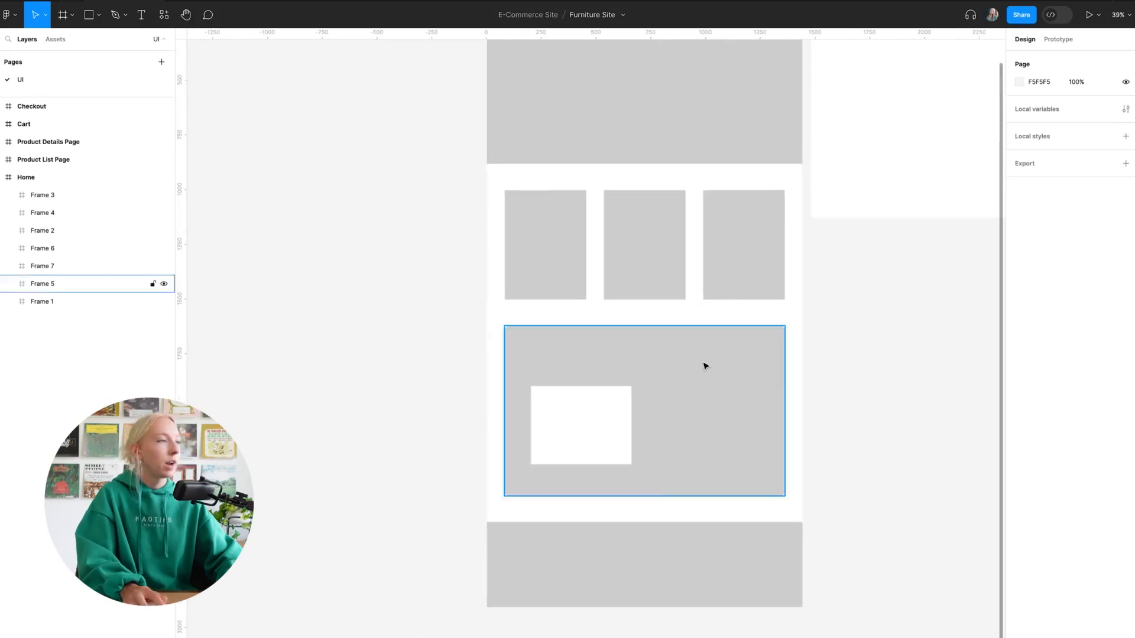
click(1091, 140)
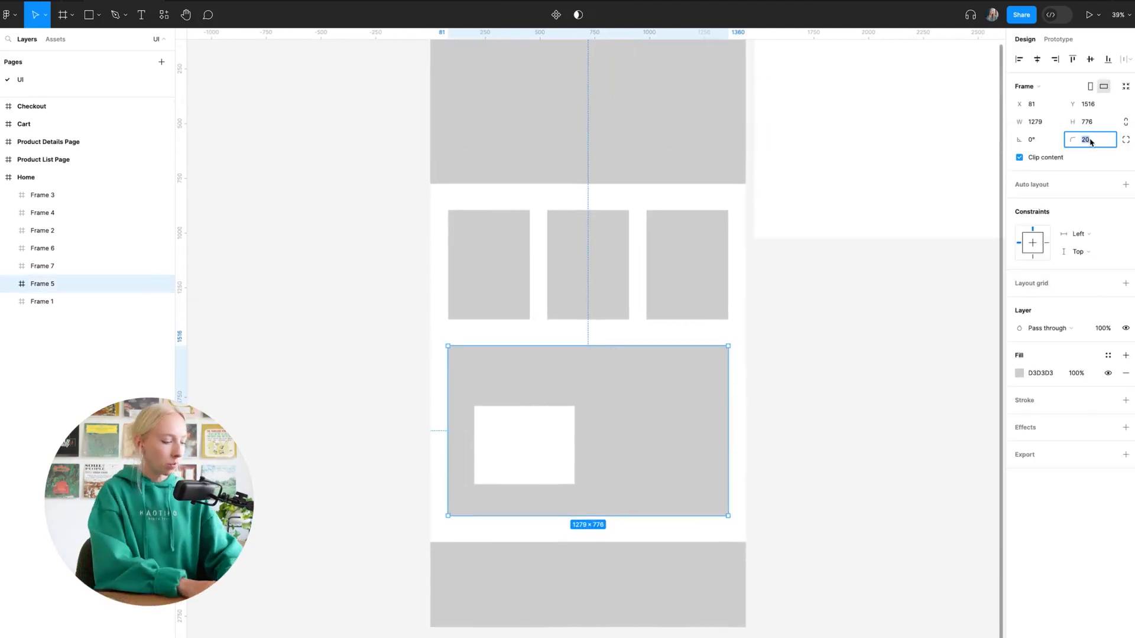
text(60)
key(Return)
click(875, 359)
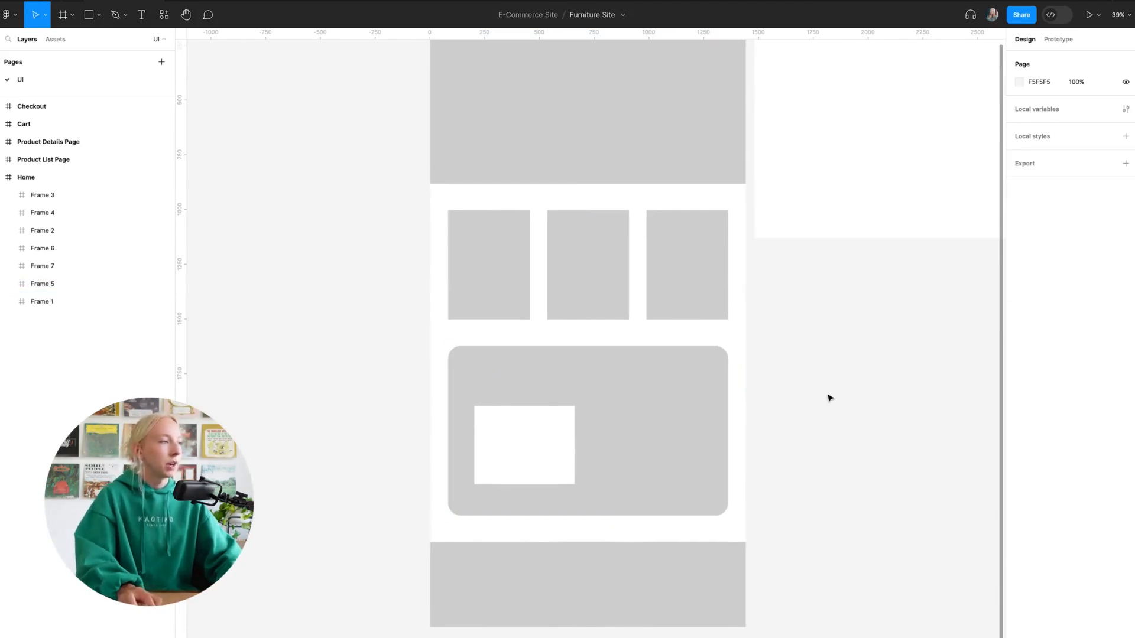
Step: Set the white inner frame's corner radius to 40
click(536, 441)
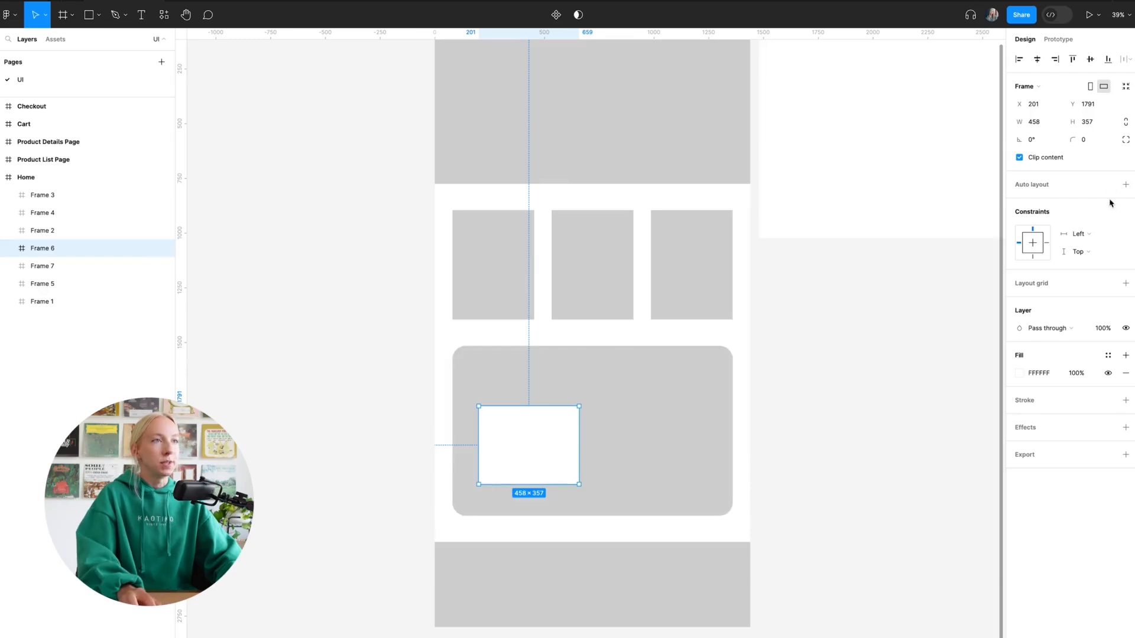
click(1095, 141)
text(20)
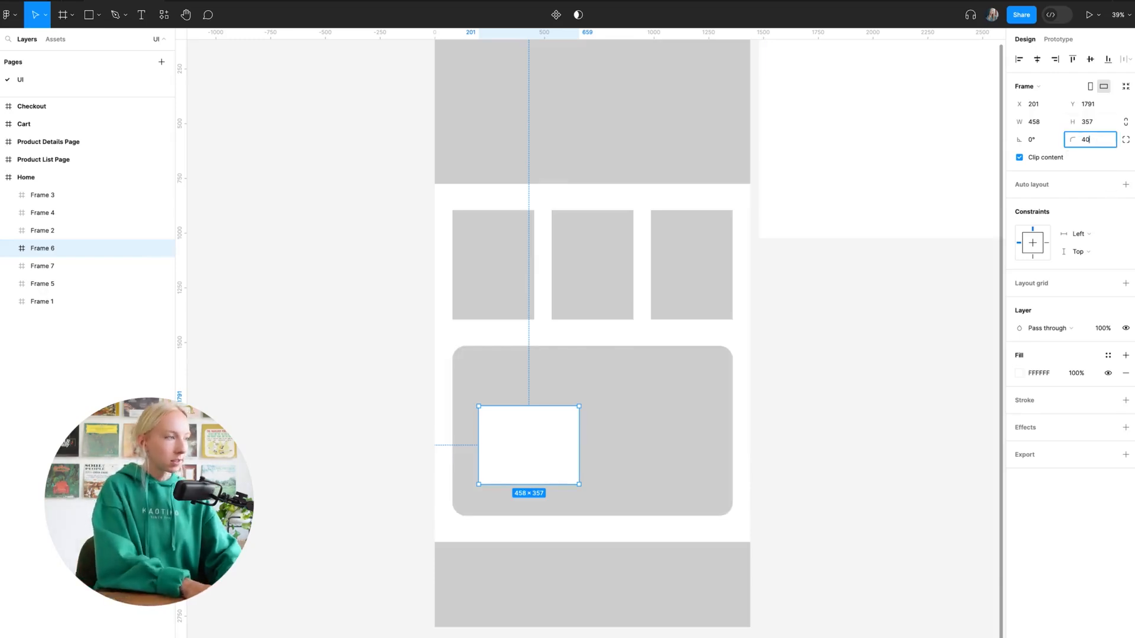
click(891, 406)
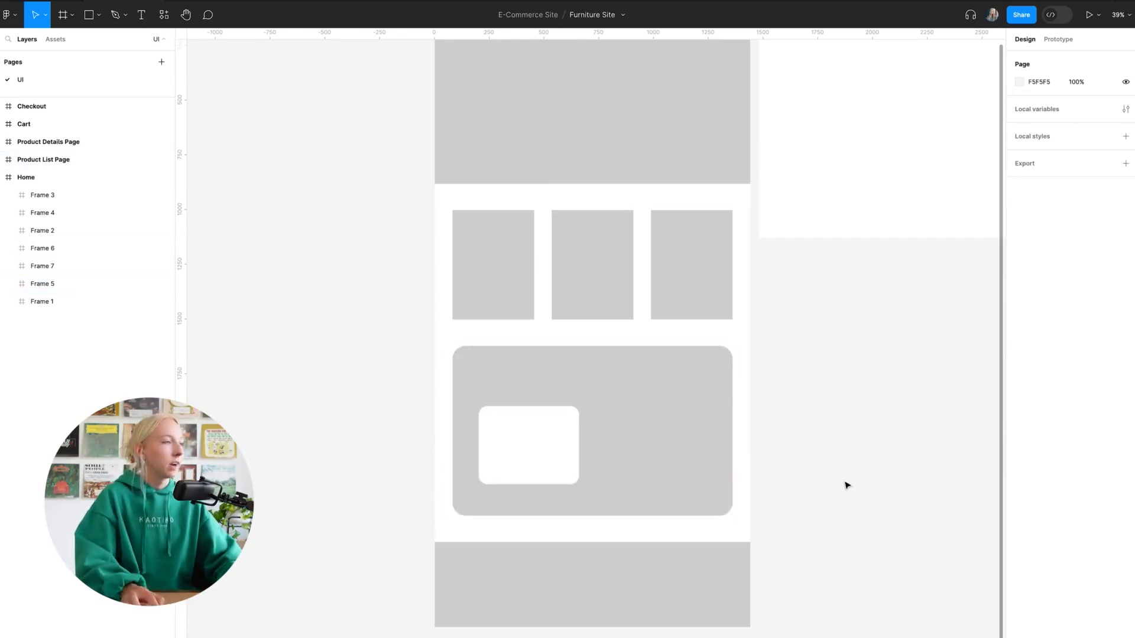
Step: Move the white frame up to Y 1725 so it is vertically centred in the rounded banner, keeping X at 201
drag(532, 441, 489, 422)
key(alt)
scroll(489, 426, right, 5)
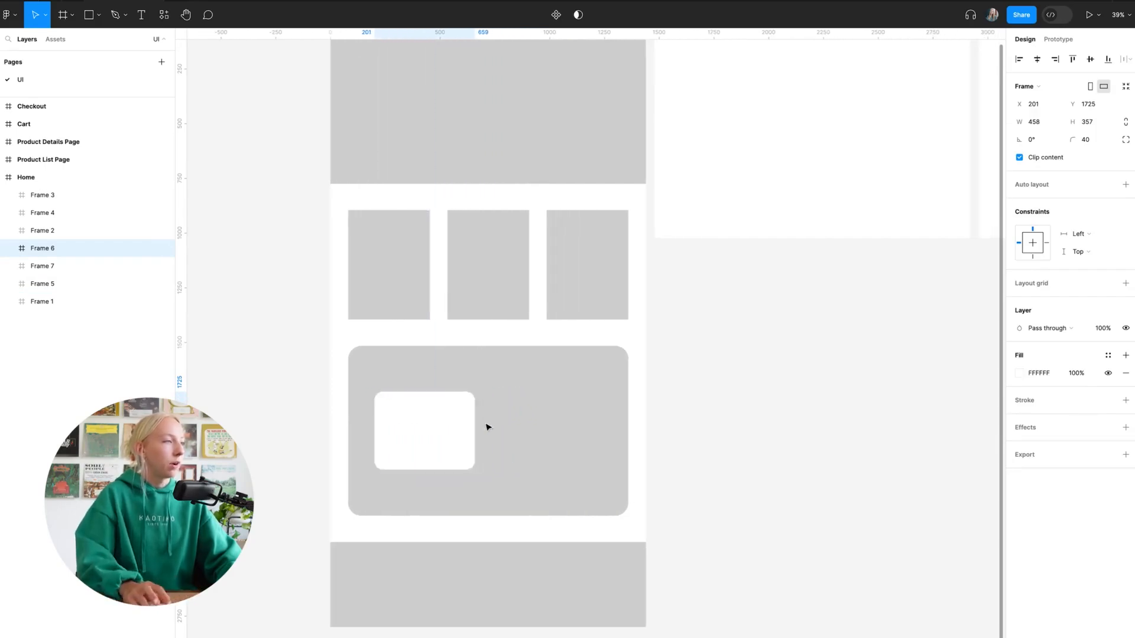
click(791, 444)
scroll(833, 457, down, 2)
scroll(904, 465, left, 1)
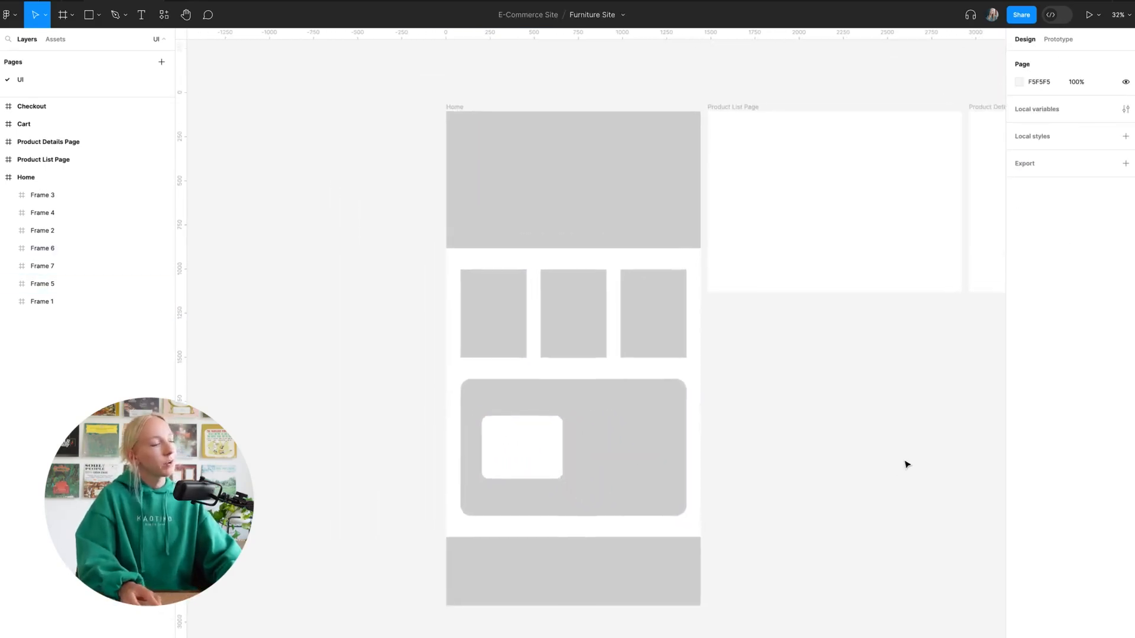
scroll(911, 464, left, 1)
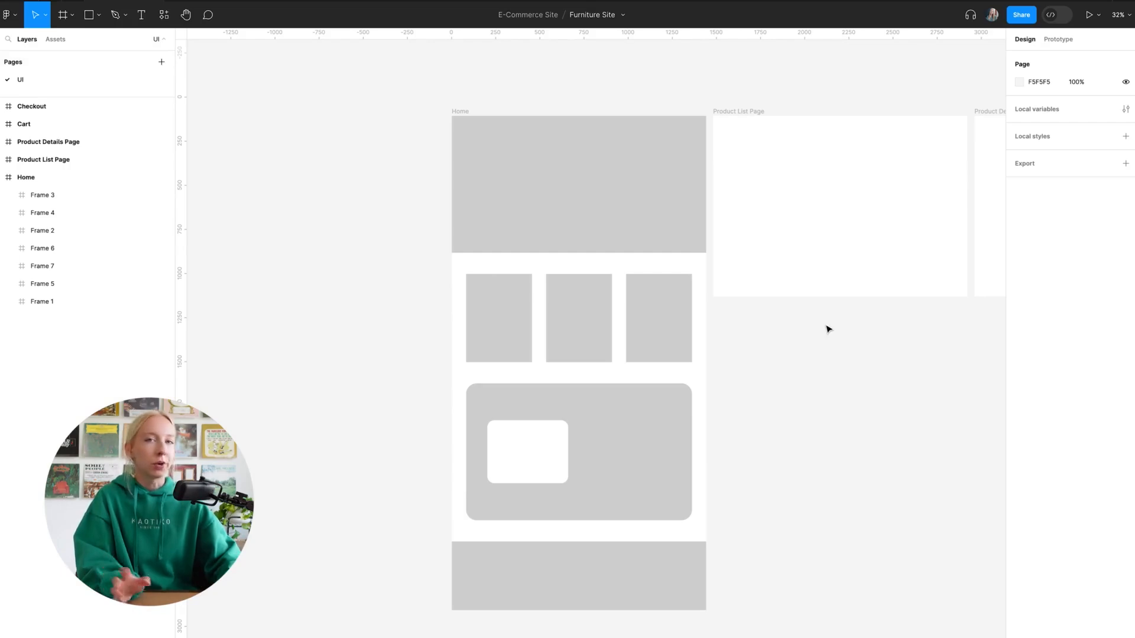
Step: Draw a small frame on the empty canvas beside the Home page and widen it to about 259 × 114
click(64, 16)
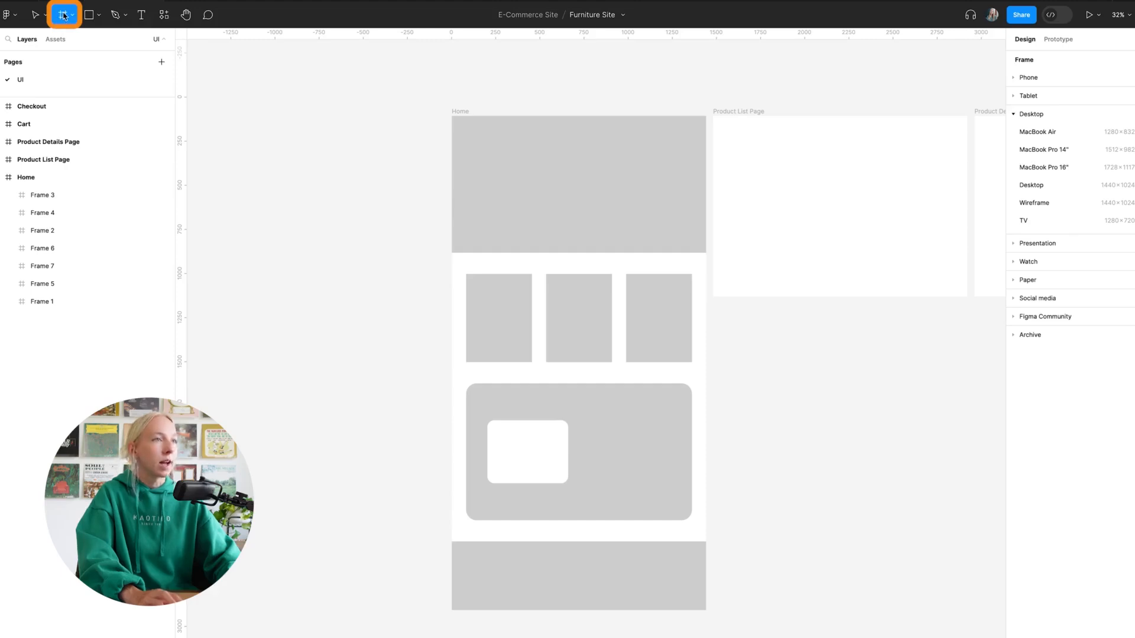
drag(753, 379, 786, 399)
click(871, 405)
scroll(798, 413, up, 10)
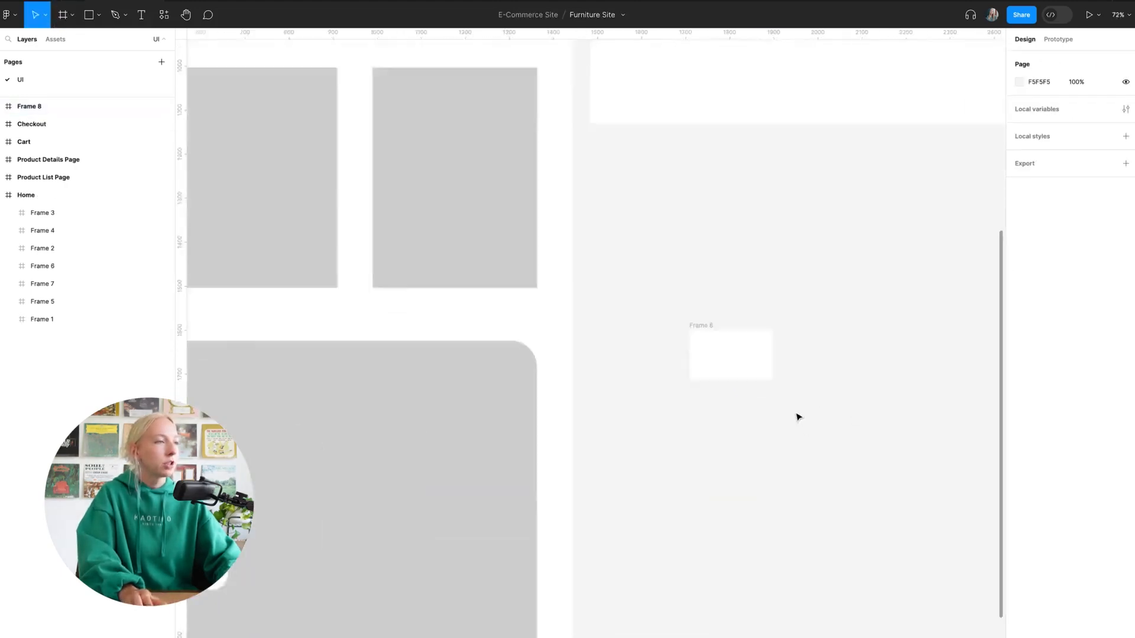
scroll(769, 384, up, 3)
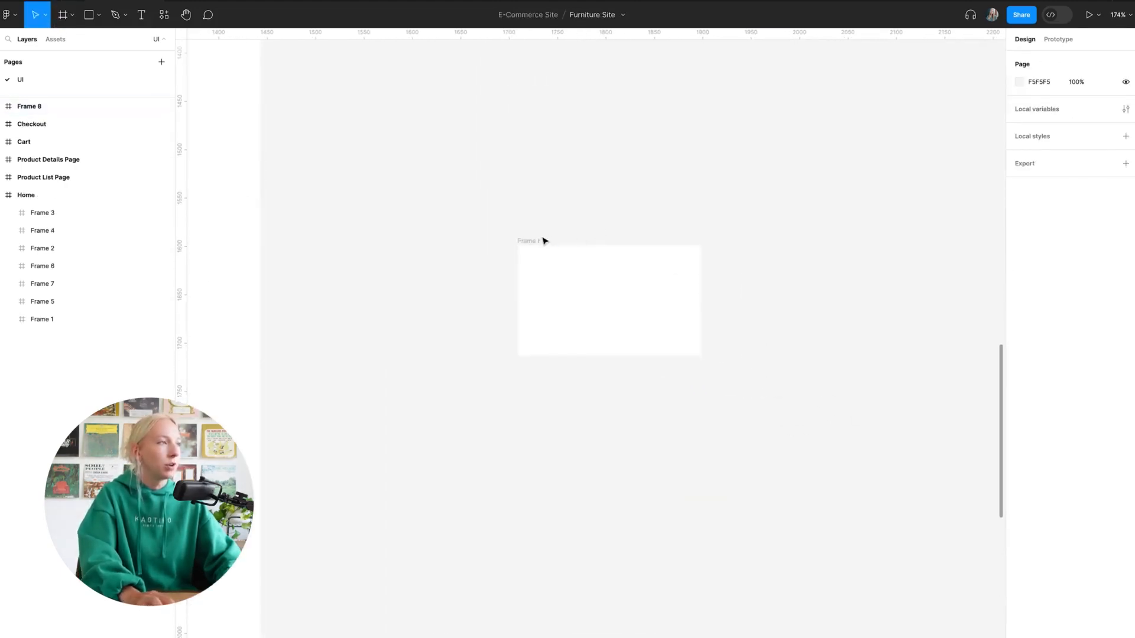
click(535, 241)
drag(702, 286, 769, 286)
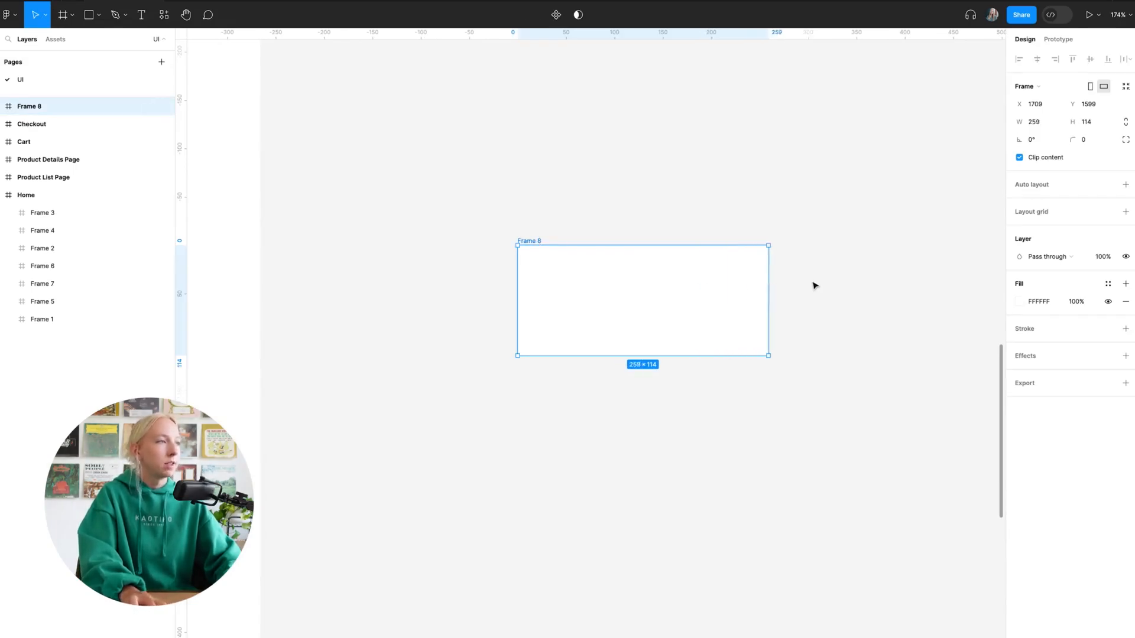
Step: Add the text "Button" inside the new frame and move it to about X 92, Y 49
click(813, 283)
click(534, 248)
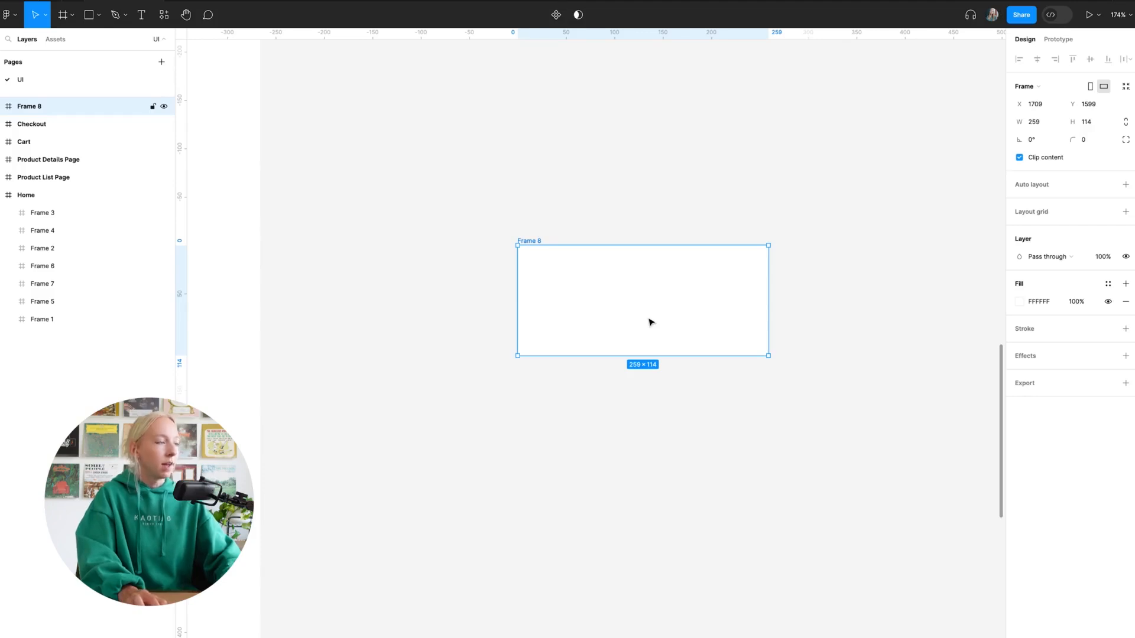
key(t)
click(567, 290)
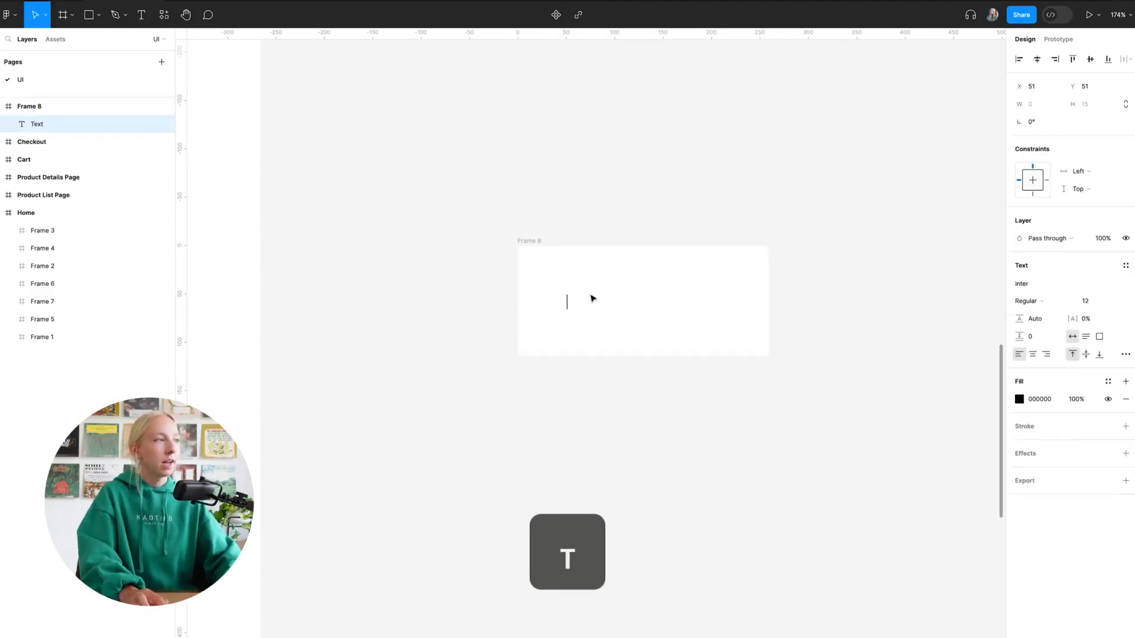
text(Button)
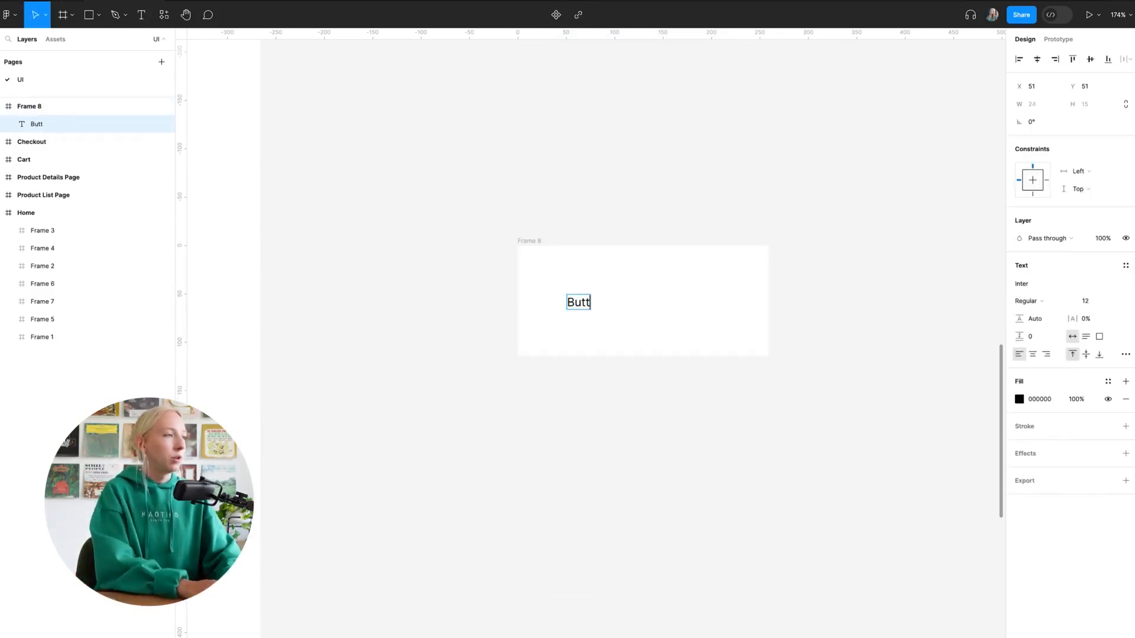
click(601, 371)
click(598, 305)
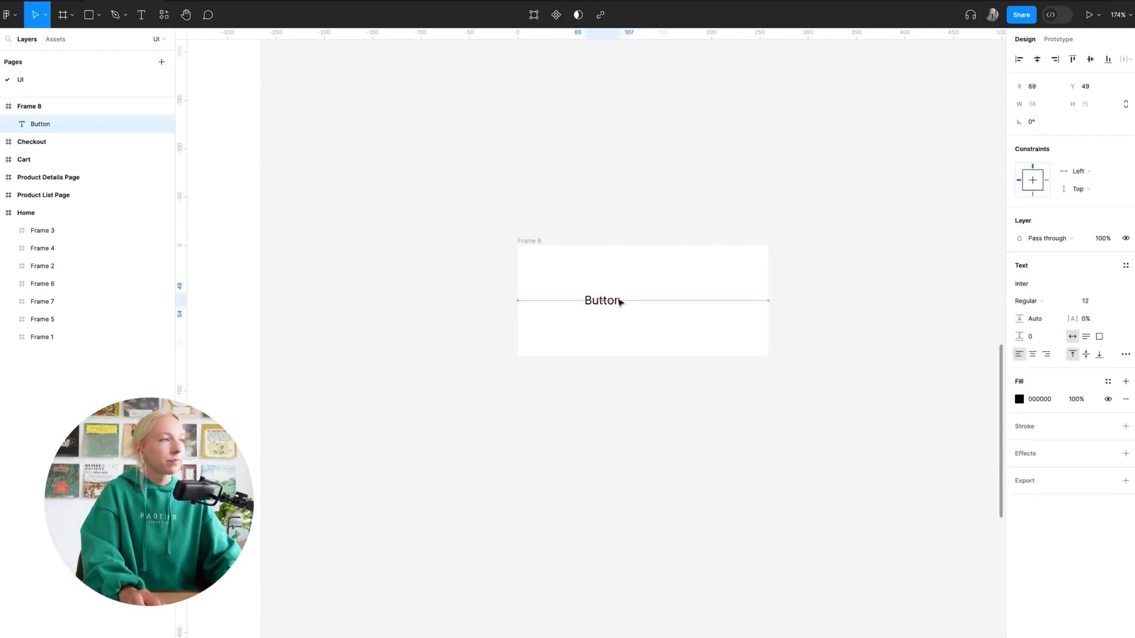
Step: Set the Button text's font size to 16
click(1087, 301)
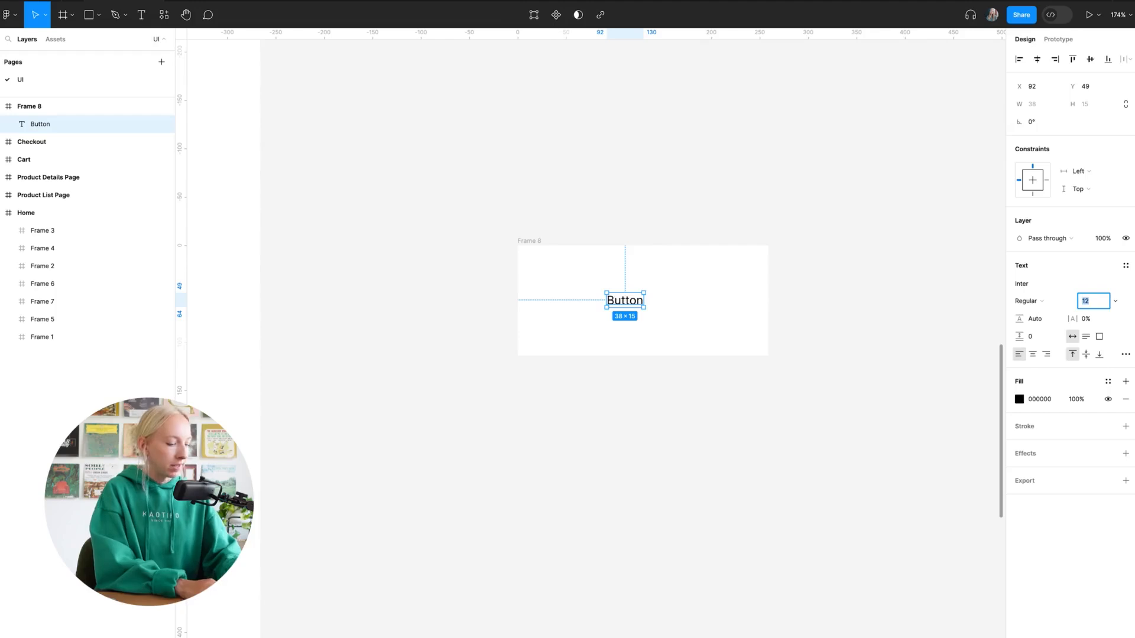
text(16)
key(Return)
click(550, 243)
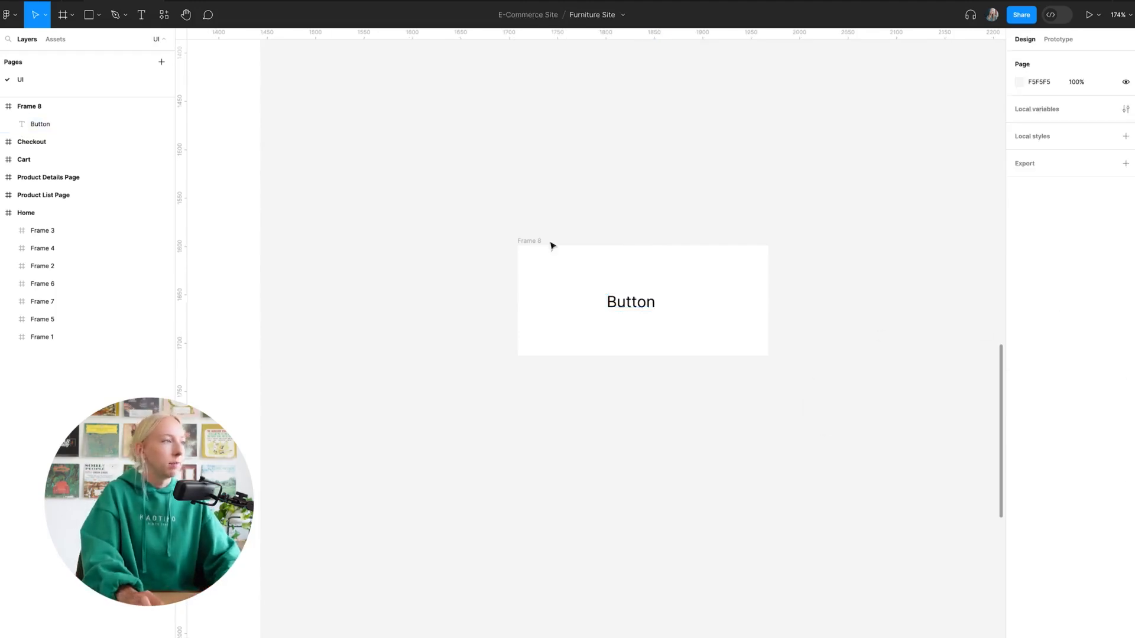
Step: Shrink the frame around the Button text to about 120 × 53 and move the text to the frame's middle
click(550, 245)
drag(768, 356, 570, 285)
click(661, 281)
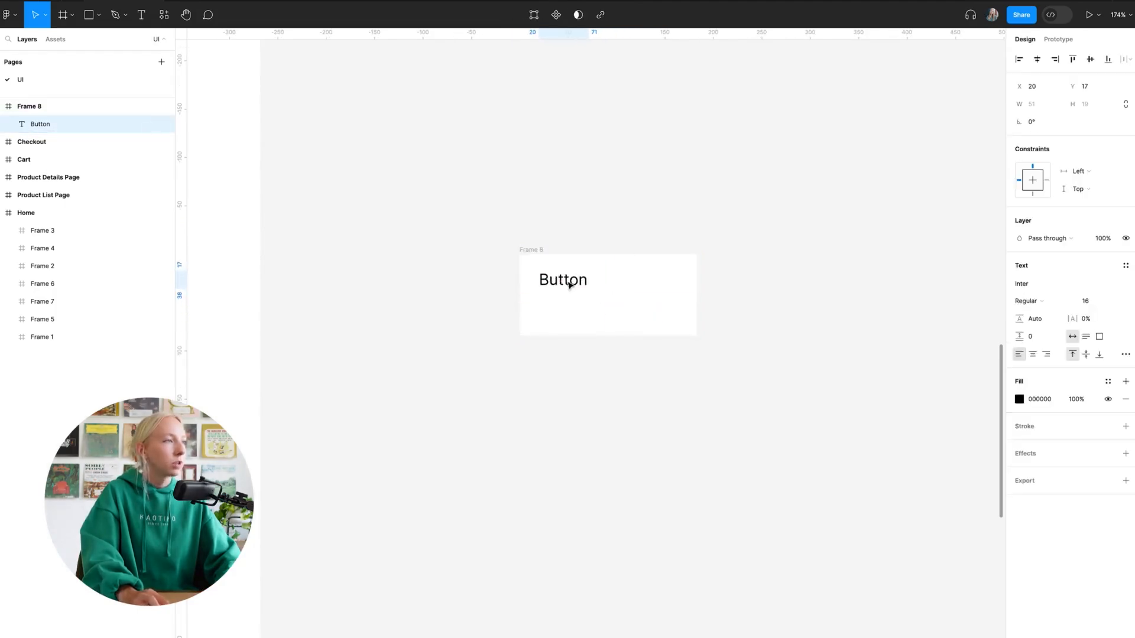
click(578, 255)
drag(697, 336, 637, 306)
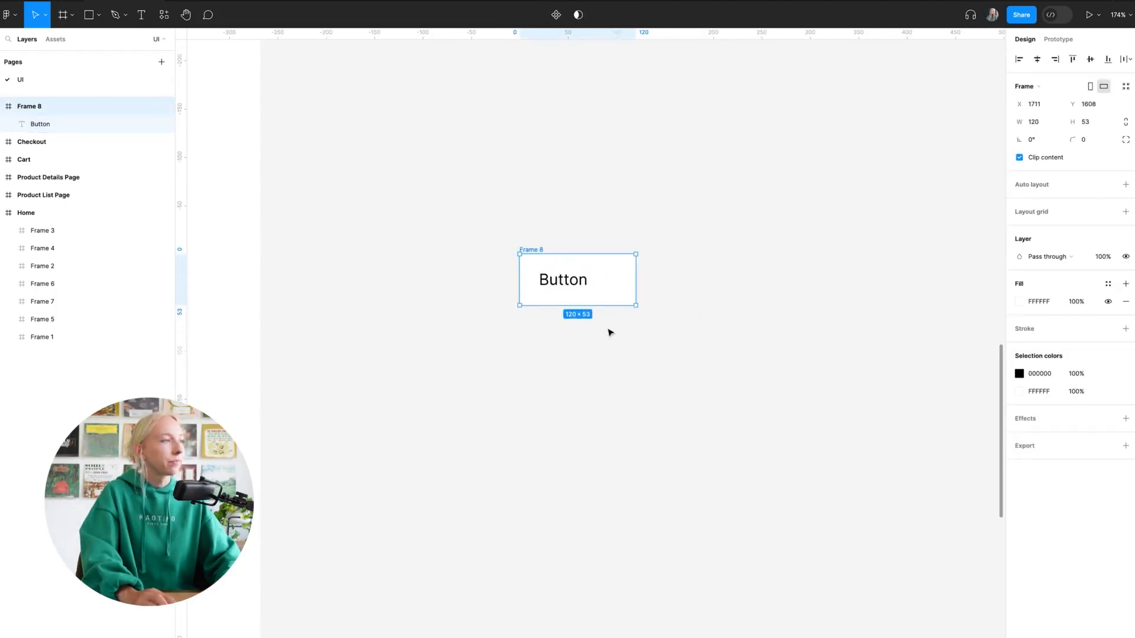
drag(575, 285, 590, 287)
click(582, 229)
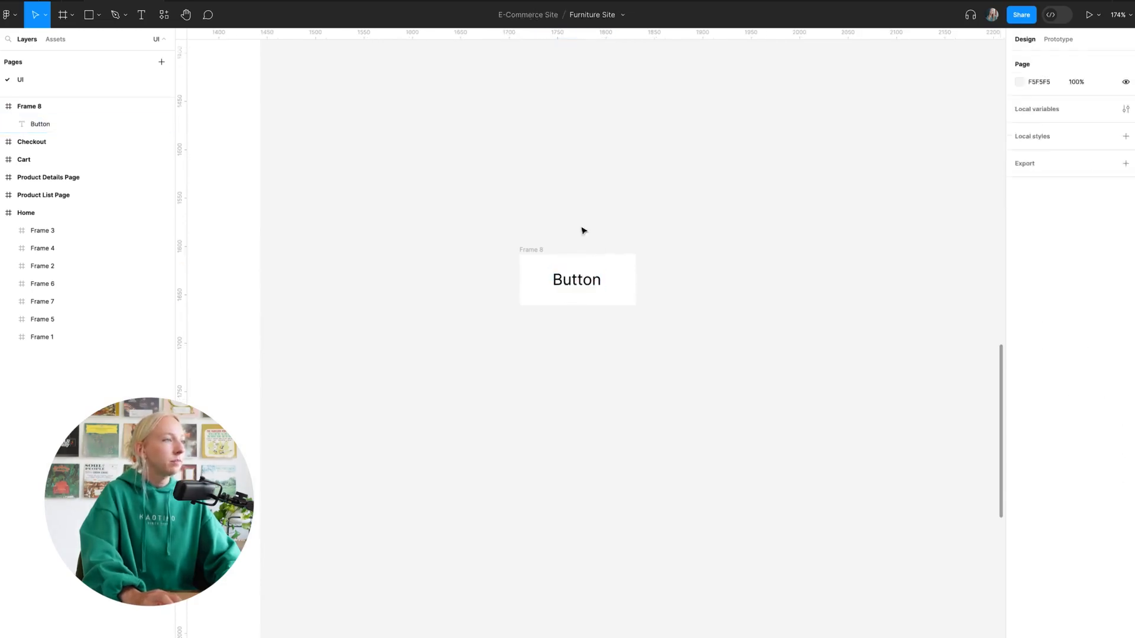
Step: Change the frame's fill to blue, 2036F9
click(535, 249)
scroll(597, 332, up, 5)
click(934, 320)
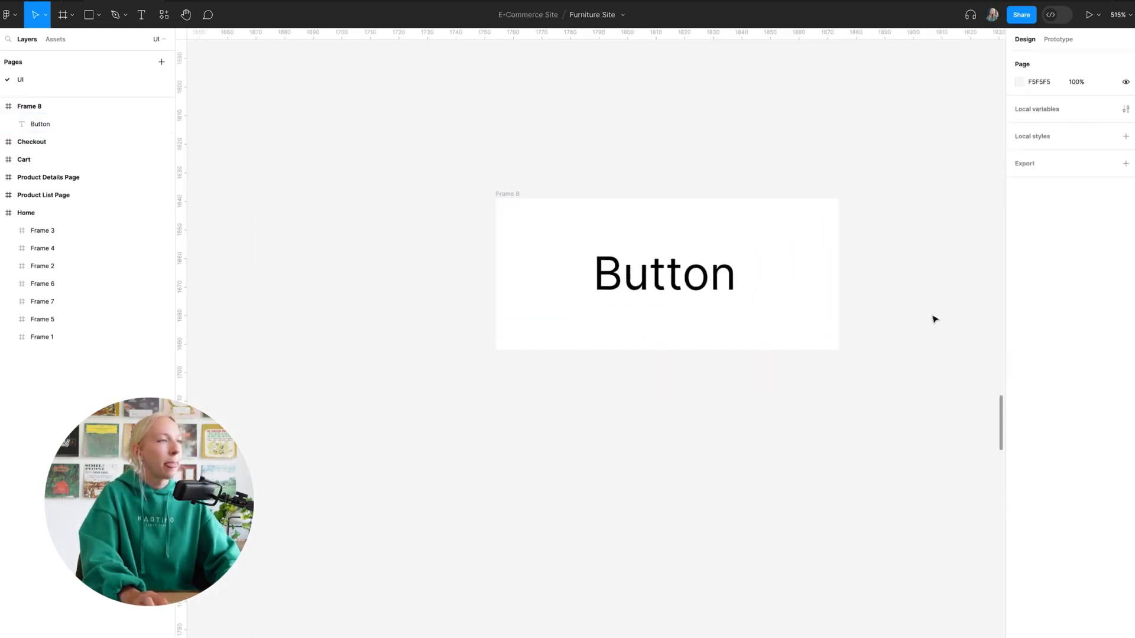
scroll(923, 318, right, 2)
click(443, 194)
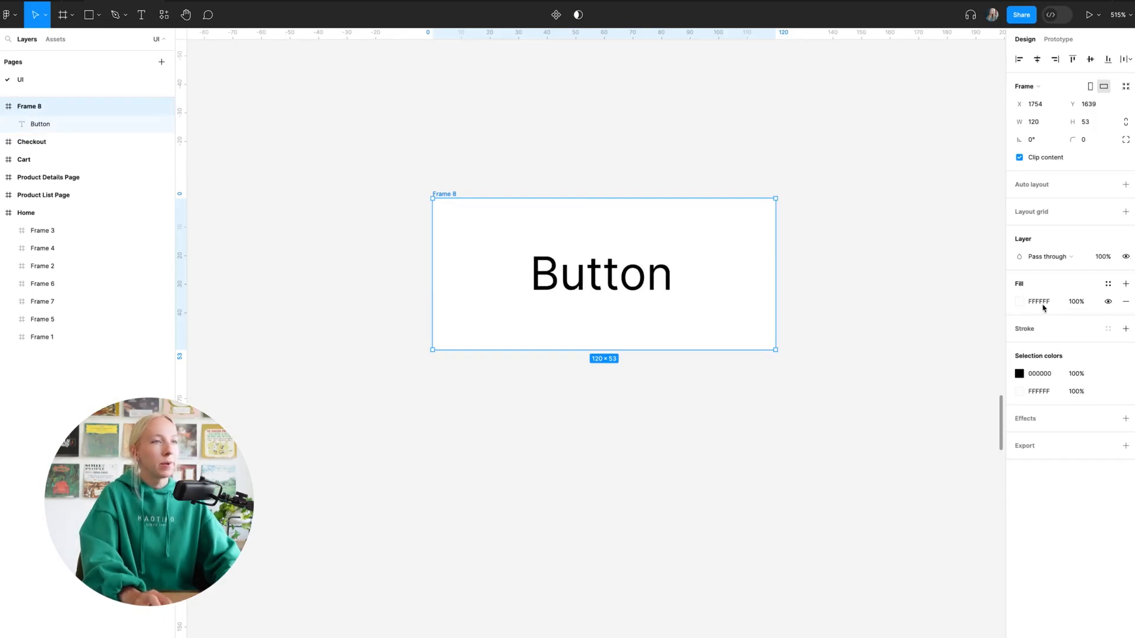
click(1019, 301)
click(988, 339)
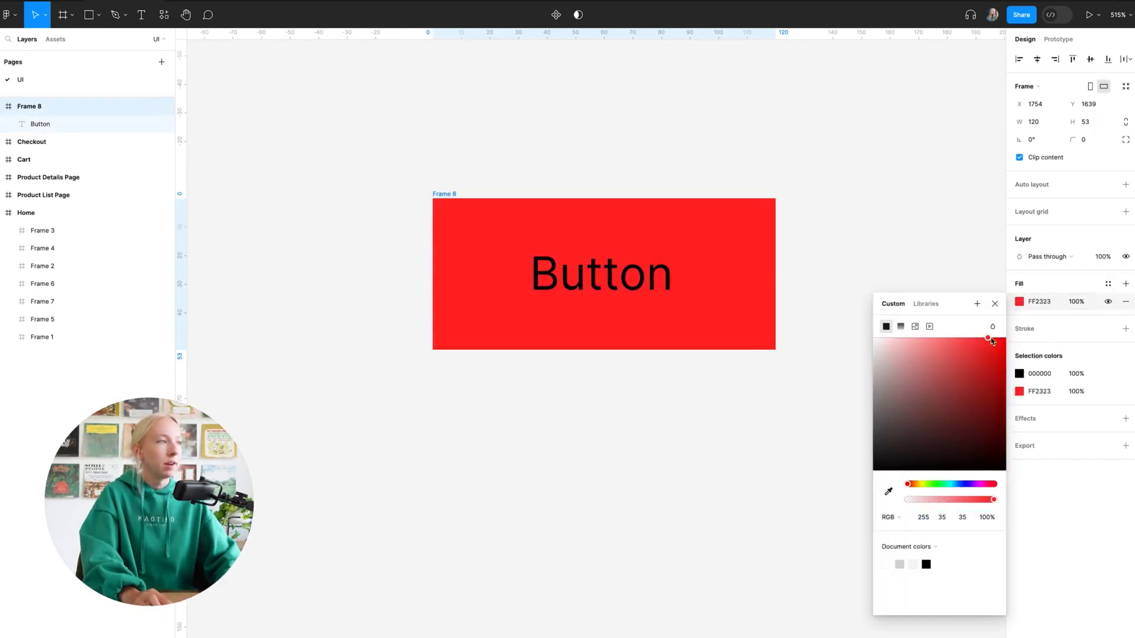
click(964, 485)
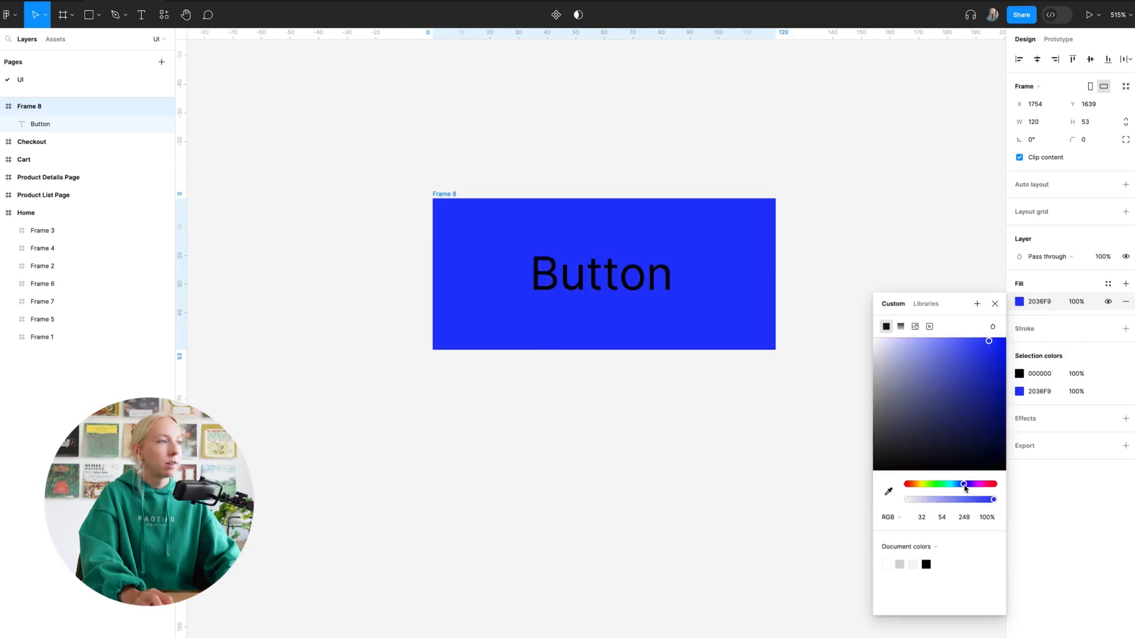
Step: Set the Button text's fill to white, FFFFFF, and its font weight to Black
click(730, 390)
click(650, 275)
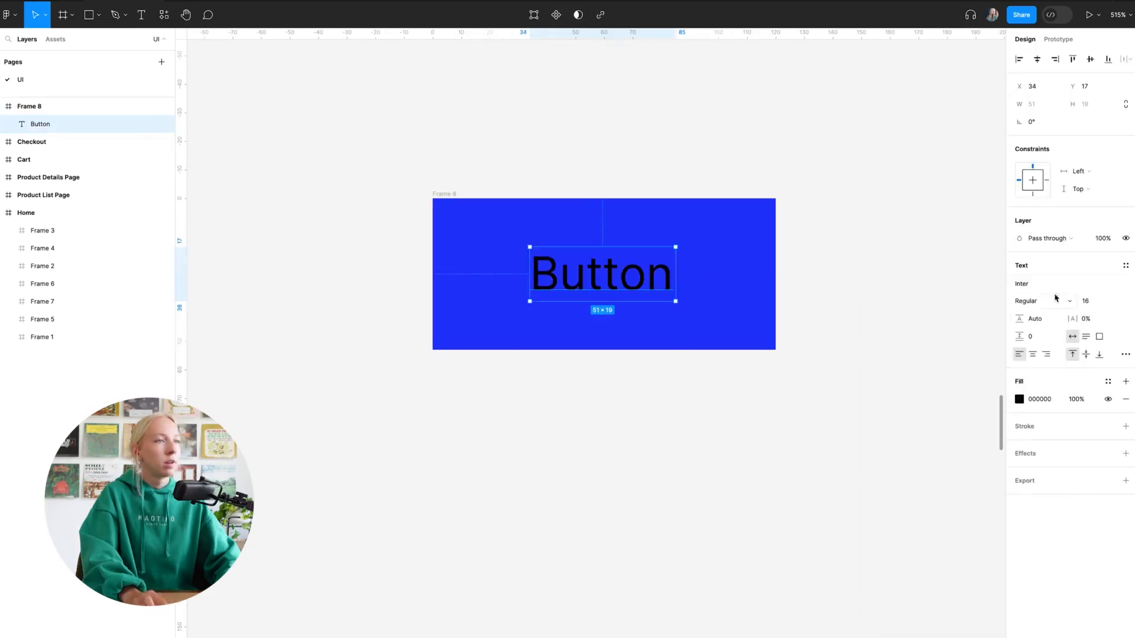
click(1019, 398)
click(875, 437)
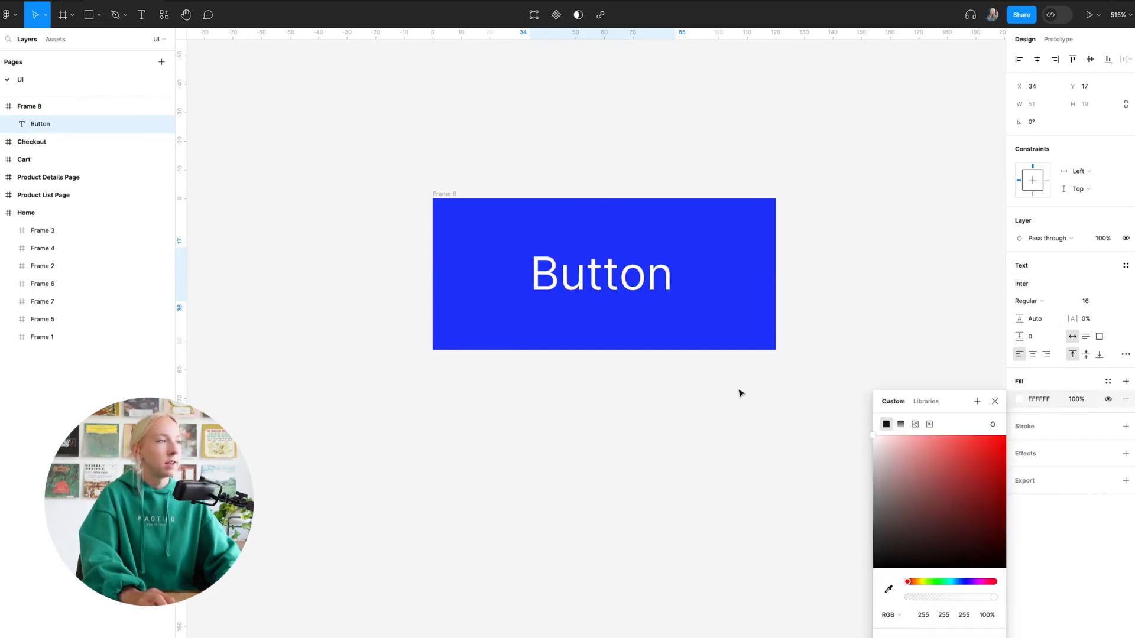
click(1064, 302)
click(1056, 362)
click(519, 388)
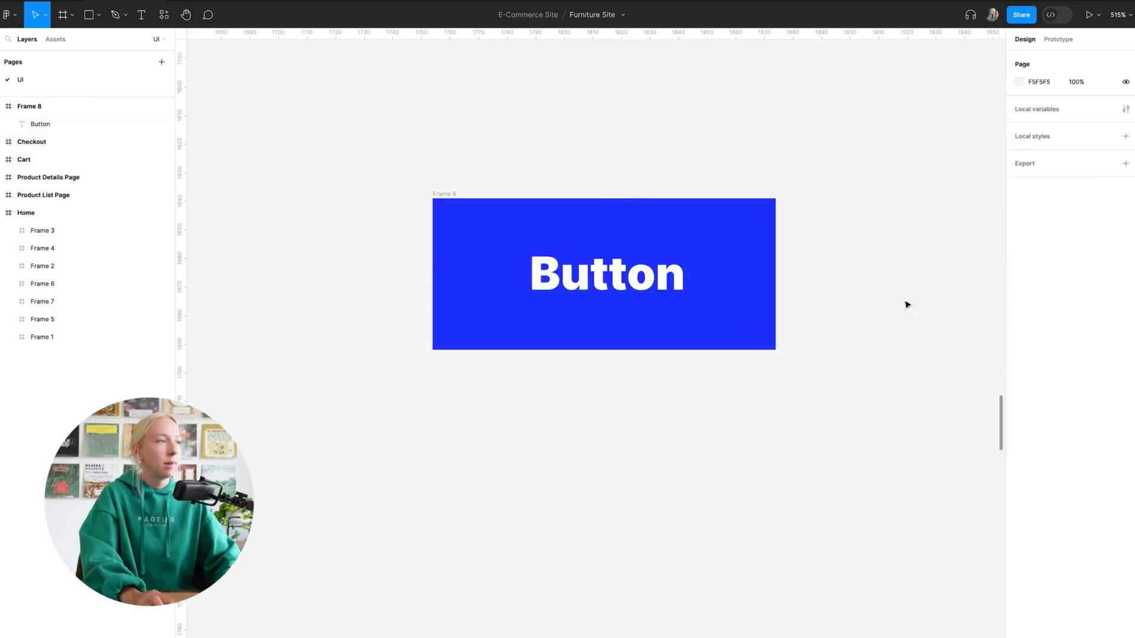
Step: Centre-align the Button text and centre it horizontally and vertically within the blue frame
click(662, 276)
click(1032, 355)
click(813, 373)
click(674, 273)
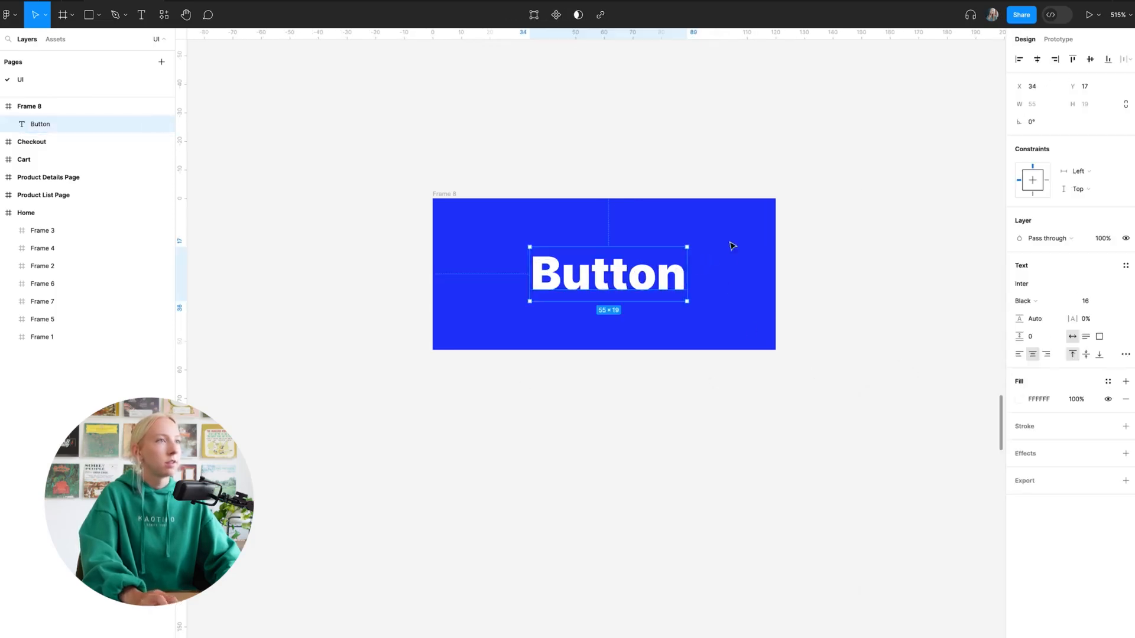
click(1036, 59)
click(1091, 59)
click(778, 172)
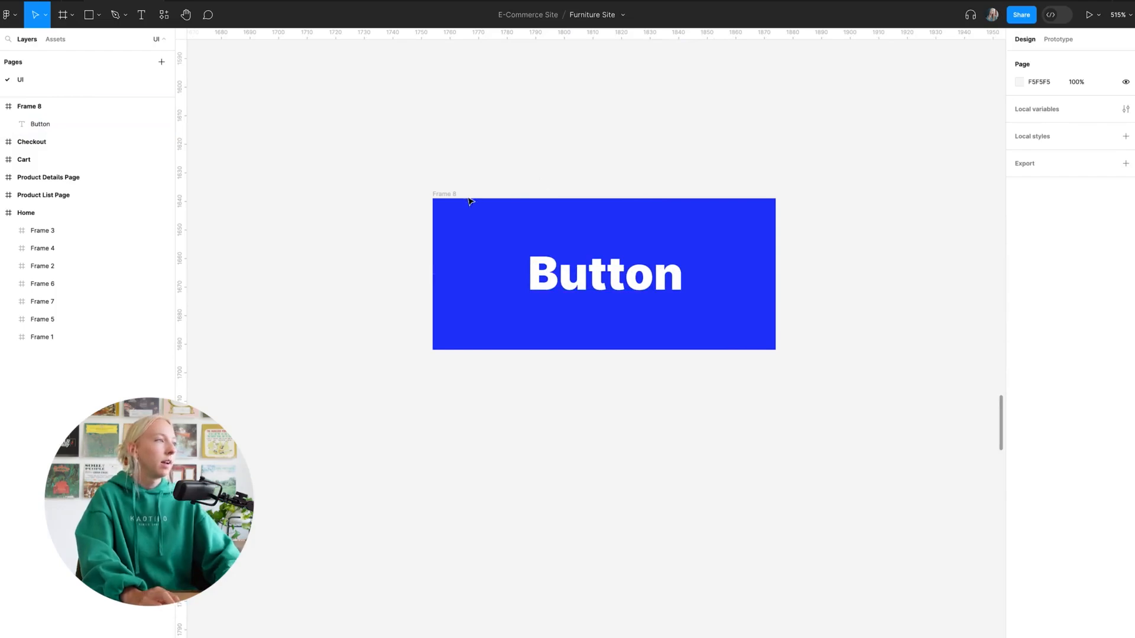
Step: Rename the blue frame as Button
click(445, 194)
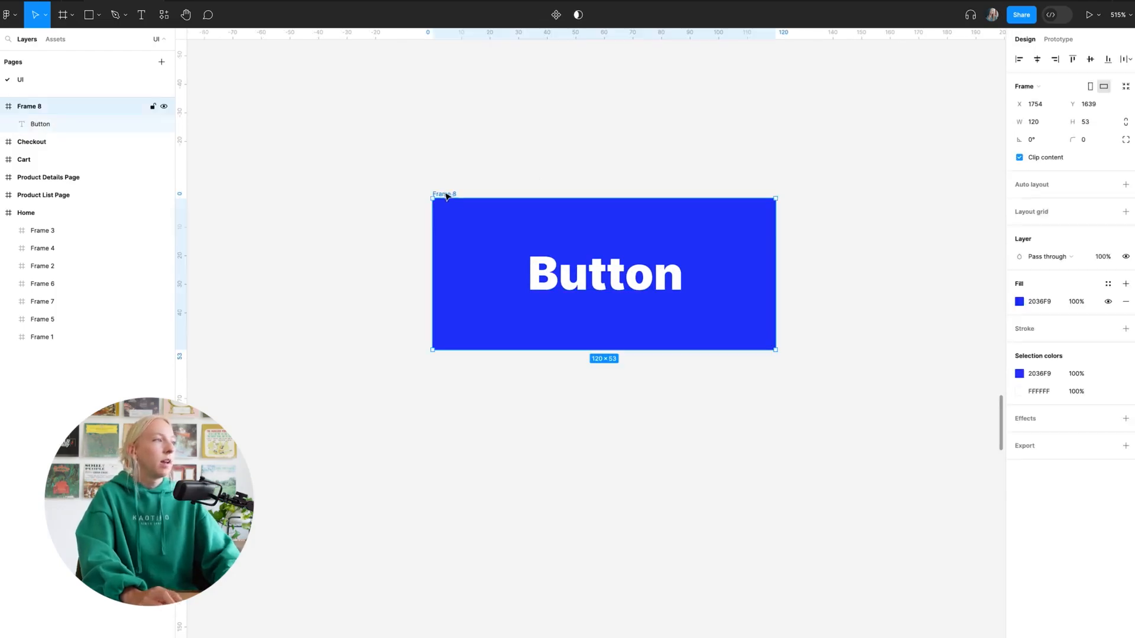
double_click(37, 107)
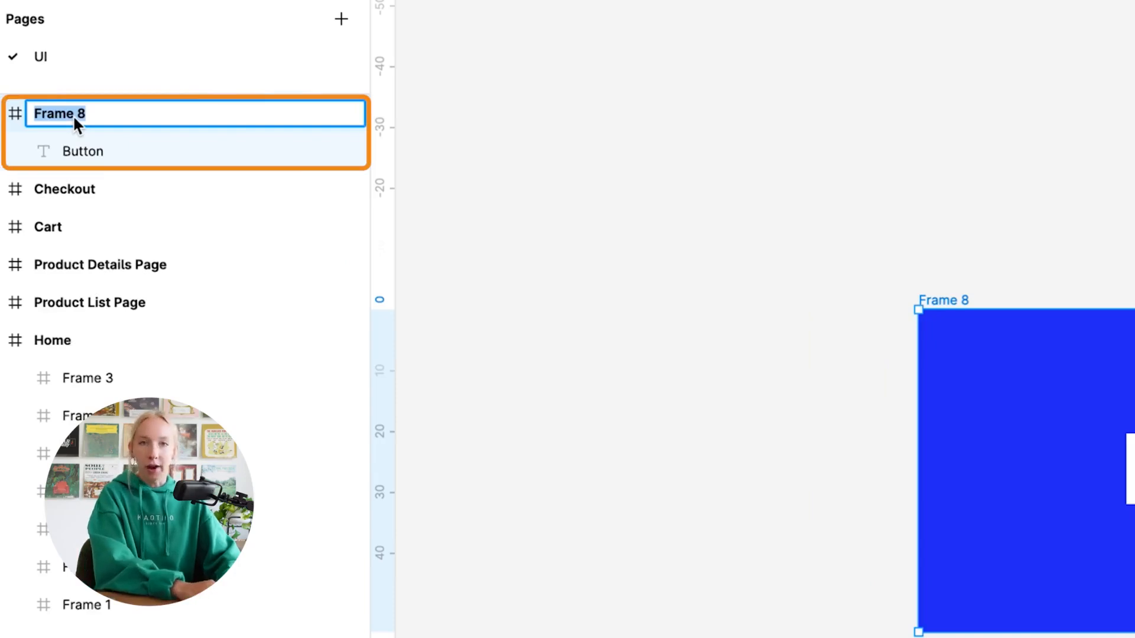
text(Button)
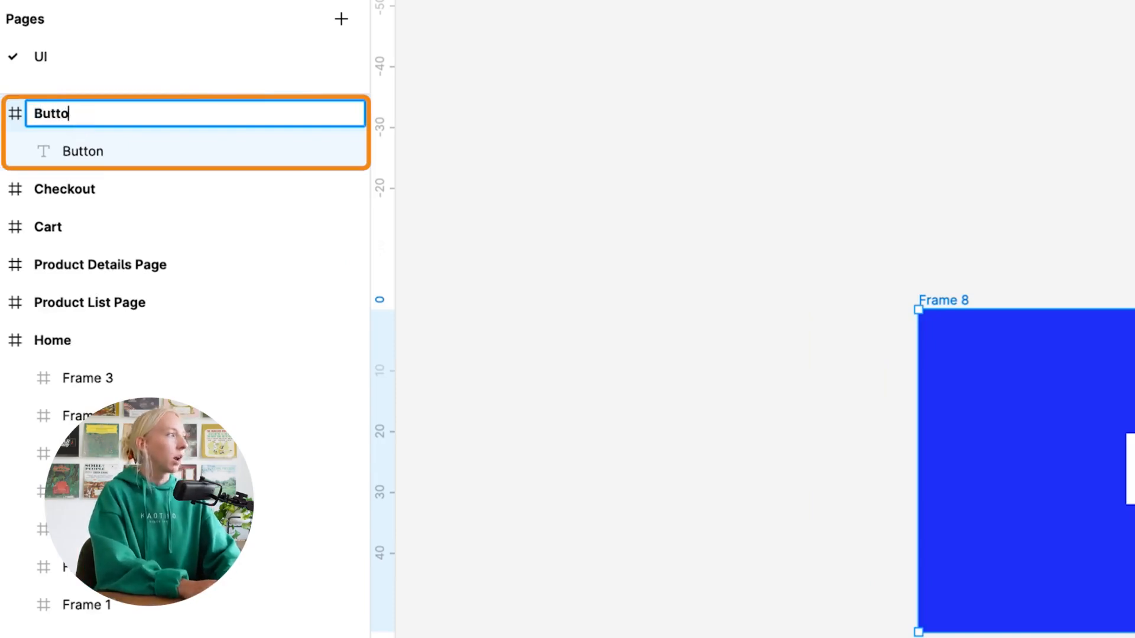
key(Return)
click(832, 132)
Step: Round the Button frame's corners with a radius of 48
click(949, 300)
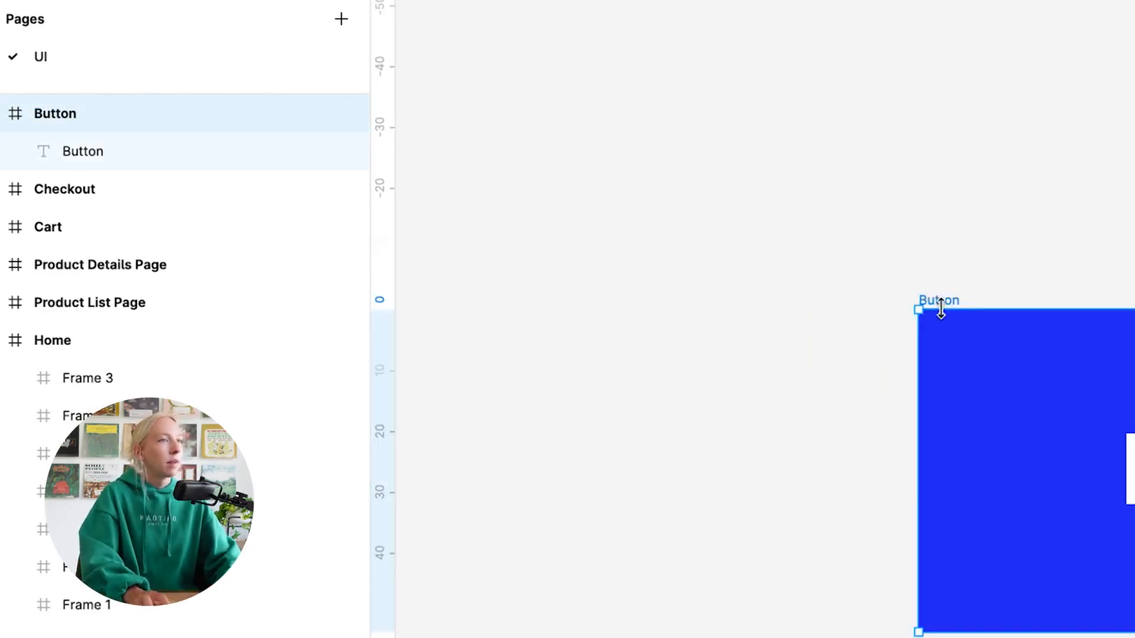
drag(1005, 240, 1033, 241)
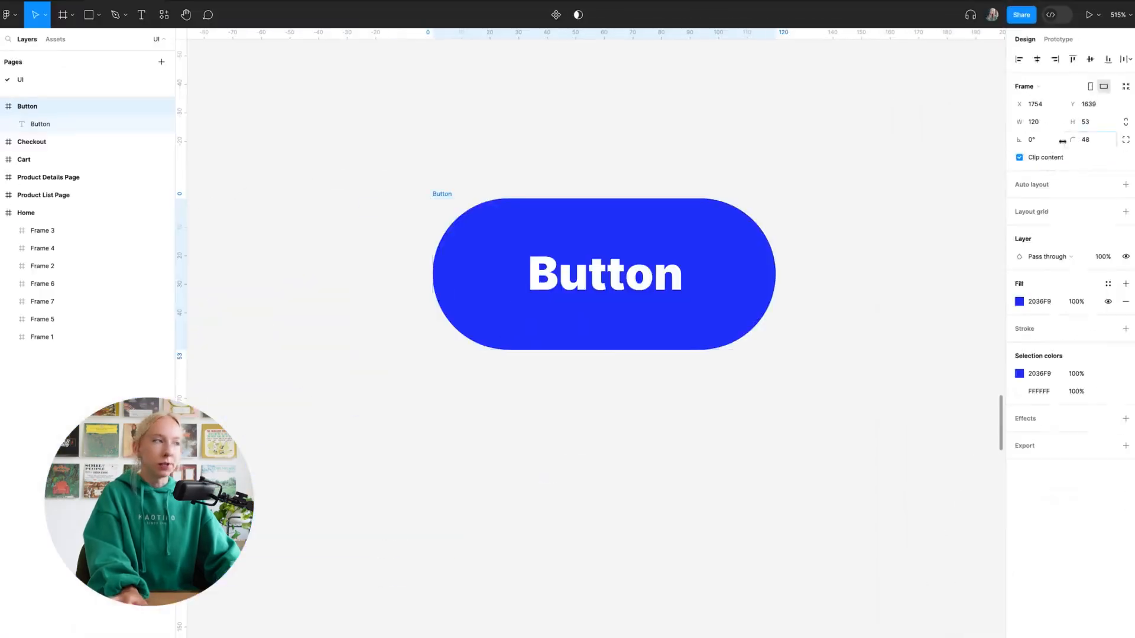
click(37, 250)
Step: Move the Button frame with its text around the empty canvas, ending at about X 1714, Y 1658
scroll(619, 144, down, 5)
scroll(595, 175, left, 2)
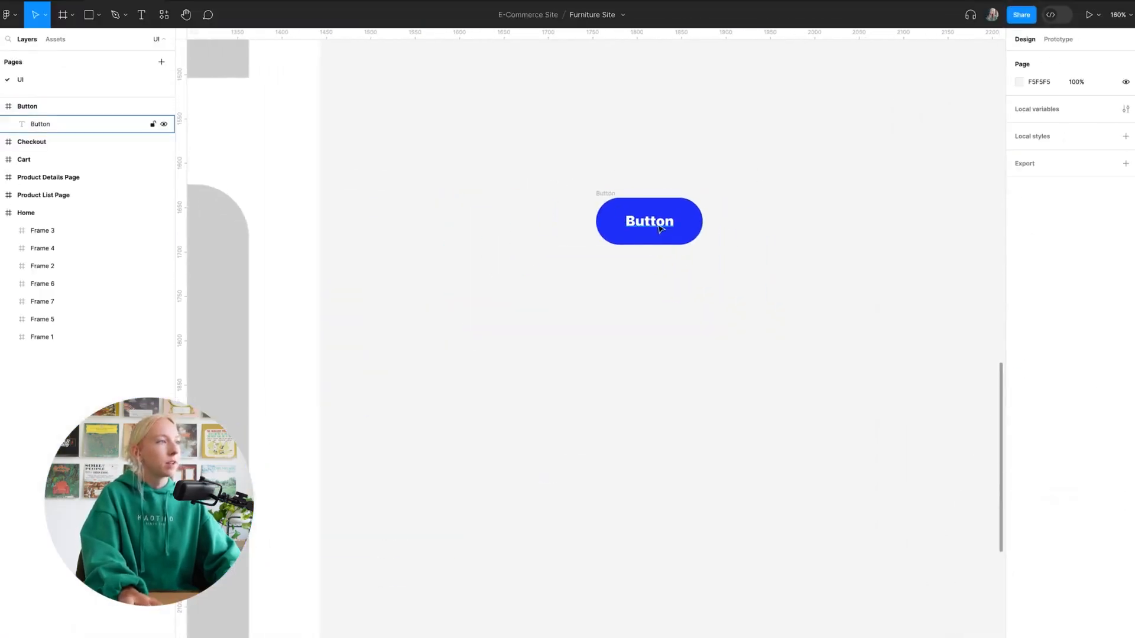
drag(608, 197, 557, 146)
scroll(626, 227, up, 4)
key(ctrl+z)
click(635, 165)
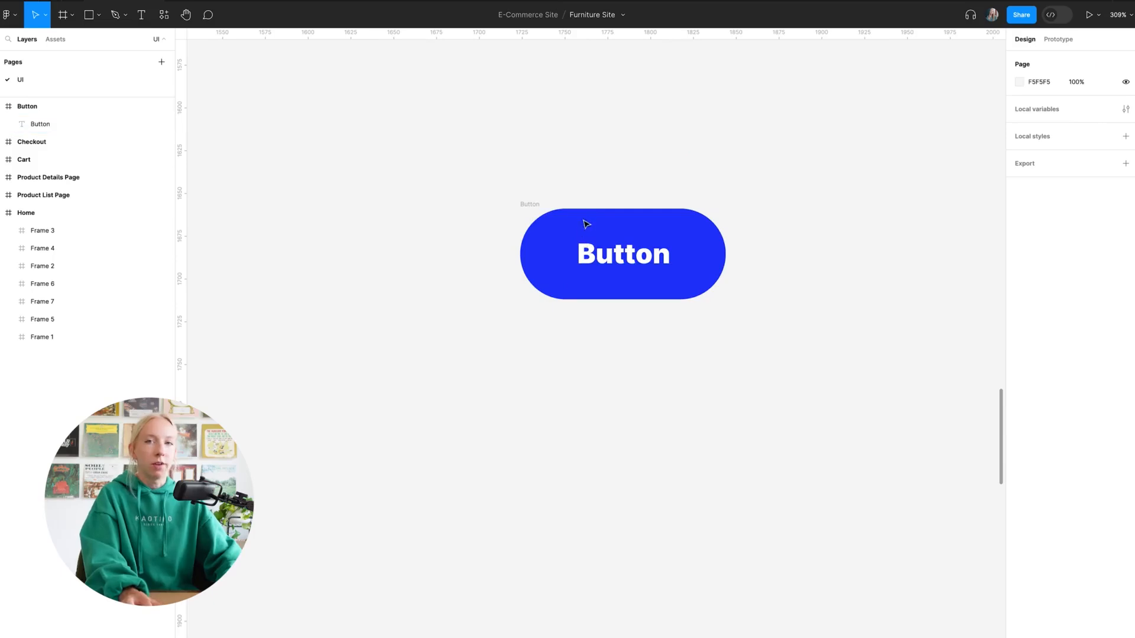
drag(538, 207, 499, 214)
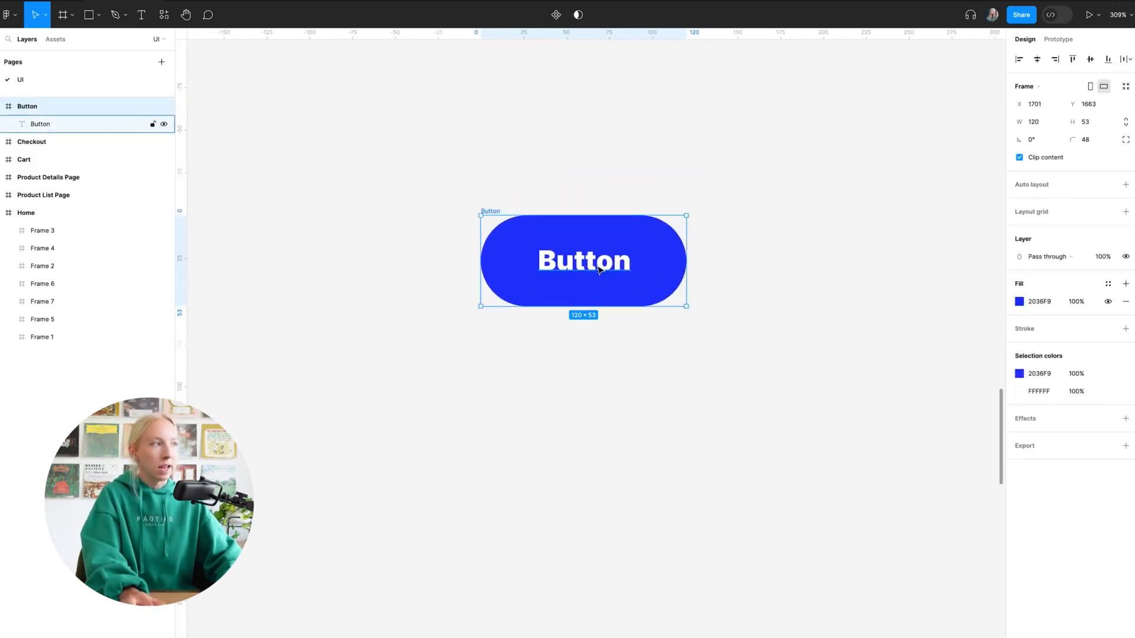
drag(594, 269, 613, 238)
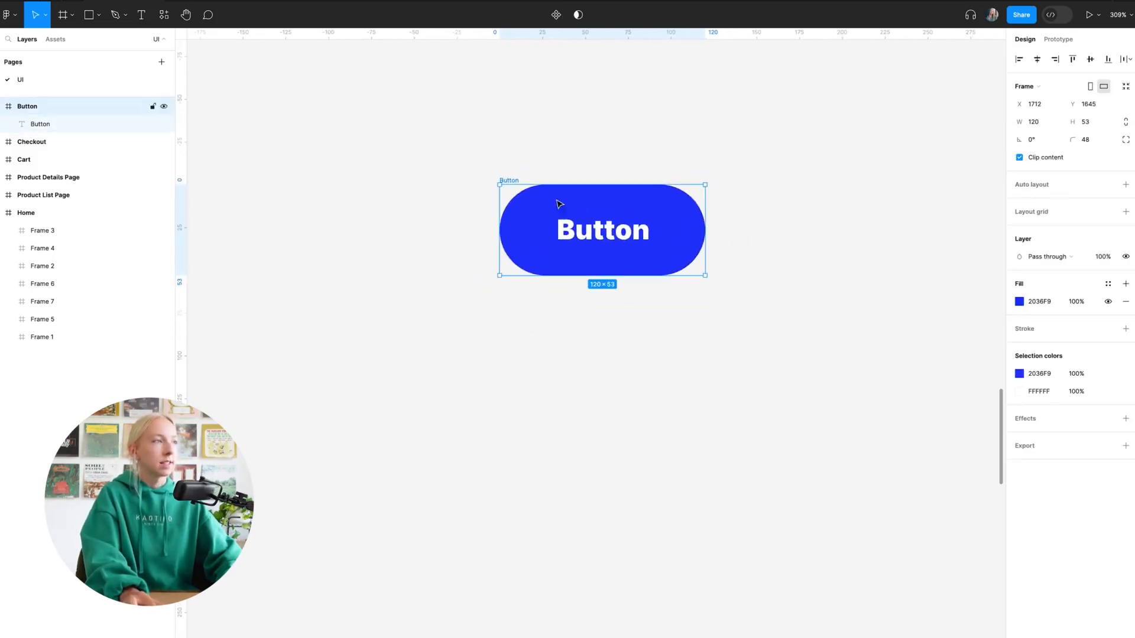
mouse_move(508, 181)
mouse_down()
mouse_move(515, 153)
mouse_move(512, 203)
mouse_up()
Step: Delete the Button frame beside the Home page
scroll(512, 202, down, 5)
scroll(671, 187, left, 3)
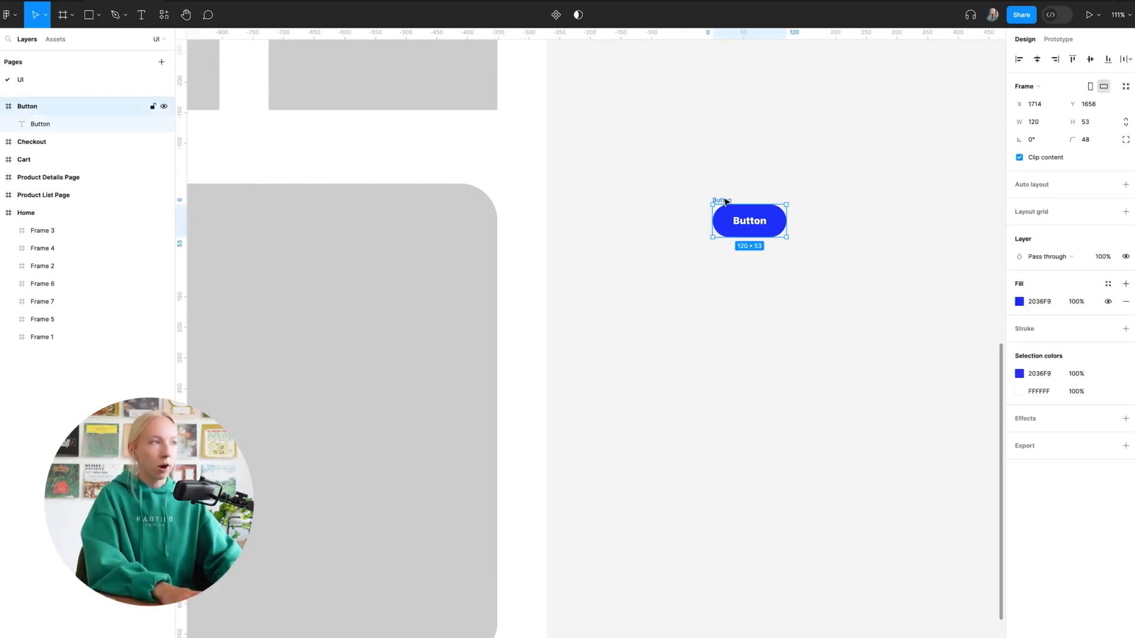
key(Delete)
Step: Draw a horizontal line on the Home page between the hero and the three cards, and delete it again
scroll(724, 202, down, 5)
scroll(724, 203, left, 2)
scroll(727, 203, down, 2)
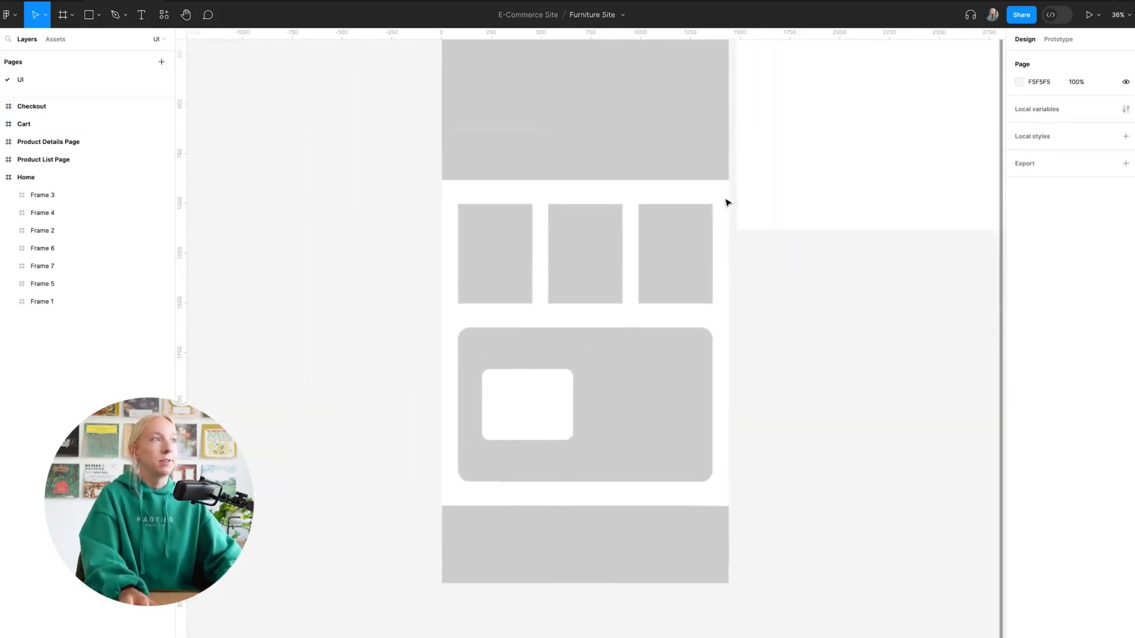
scroll(727, 203, up, 1)
scroll(728, 201, right, 2)
scroll(727, 201, up, 2)
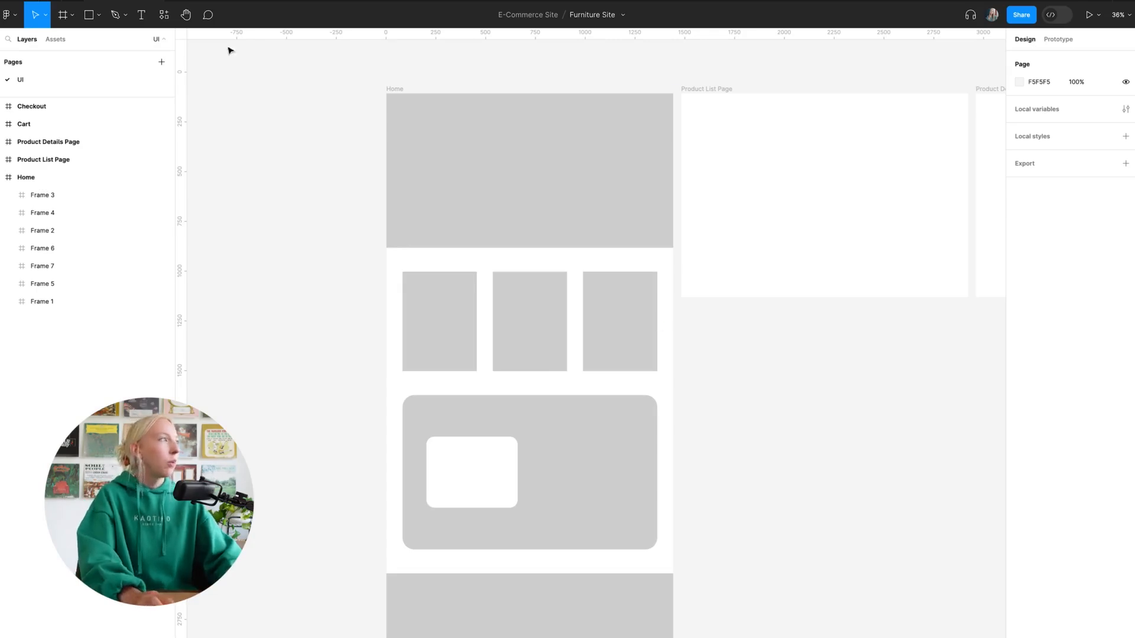
click(100, 17)
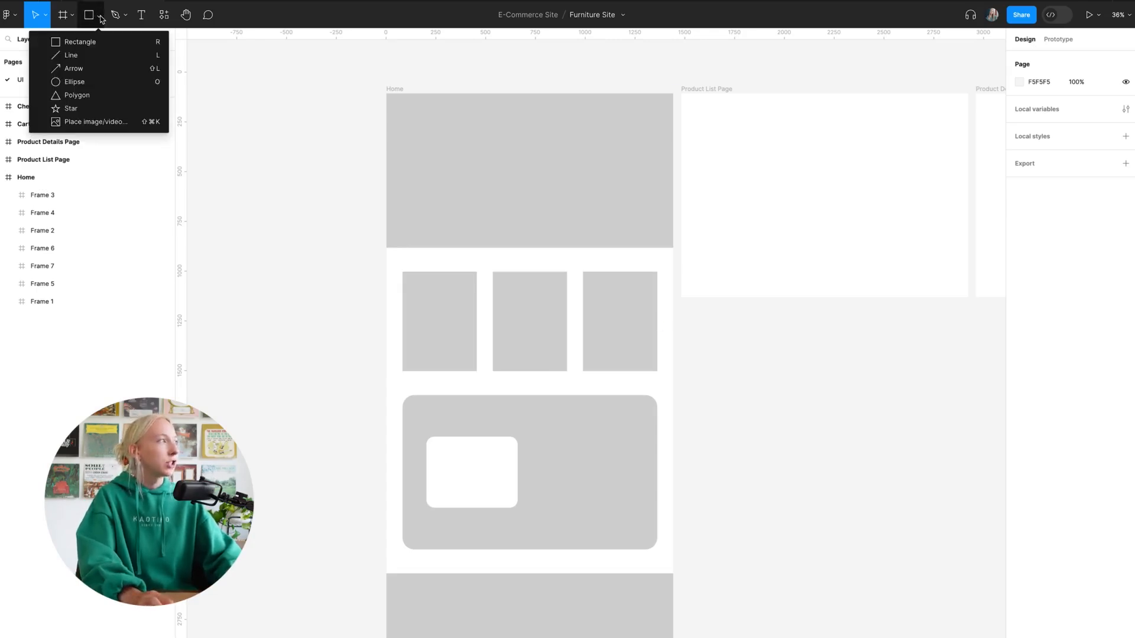
click(74, 57)
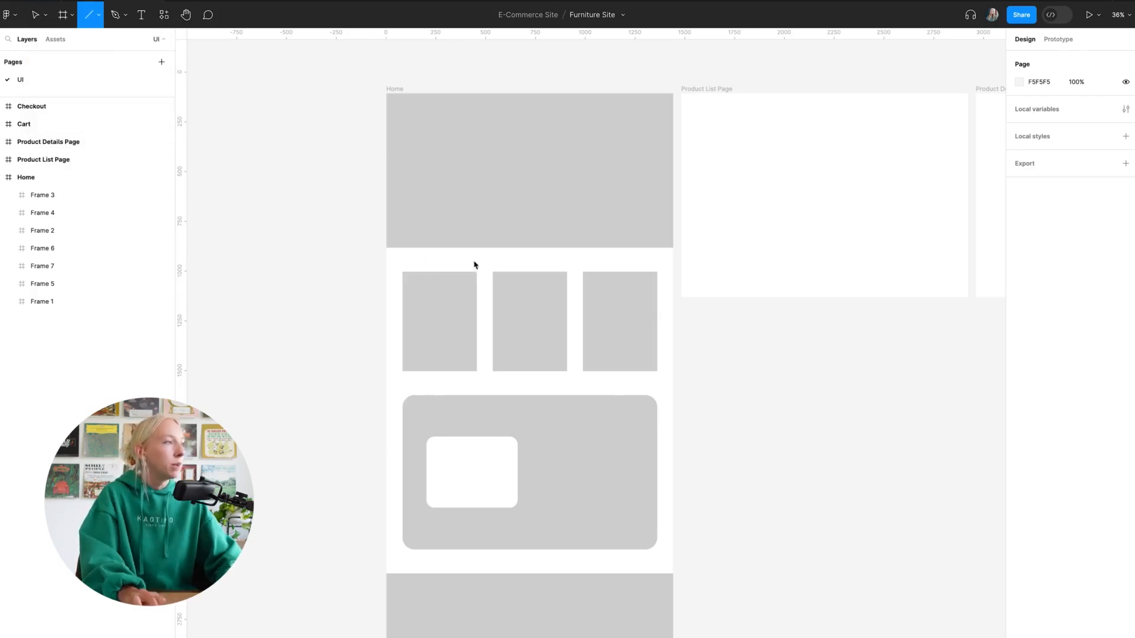
drag(407, 260, 657, 263)
click(724, 342)
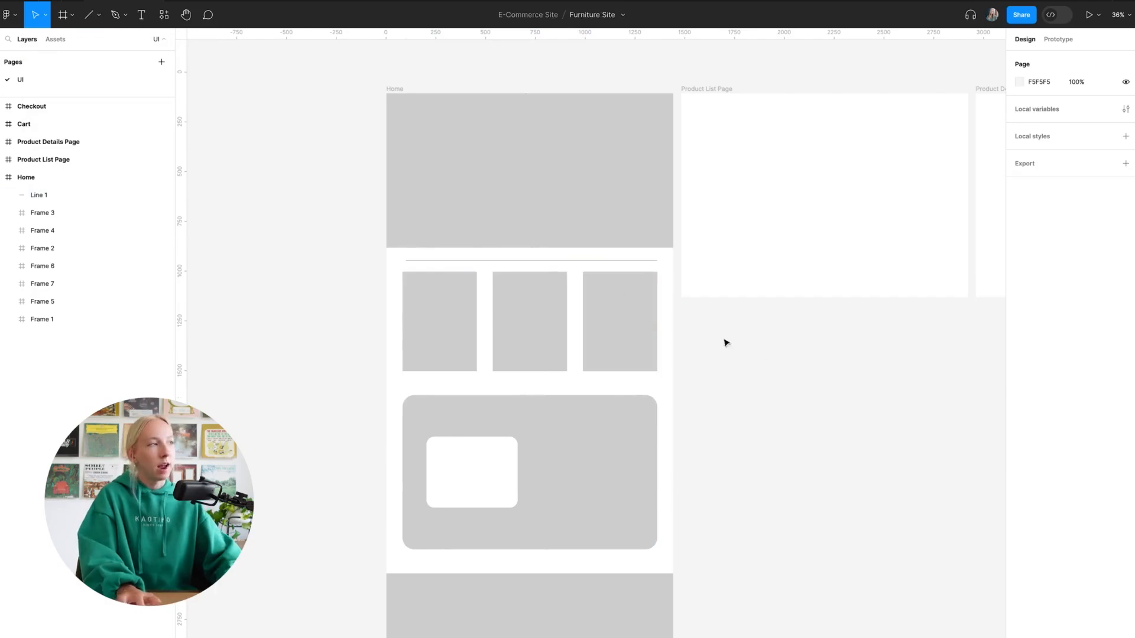
click(601, 260)
key(Delete)
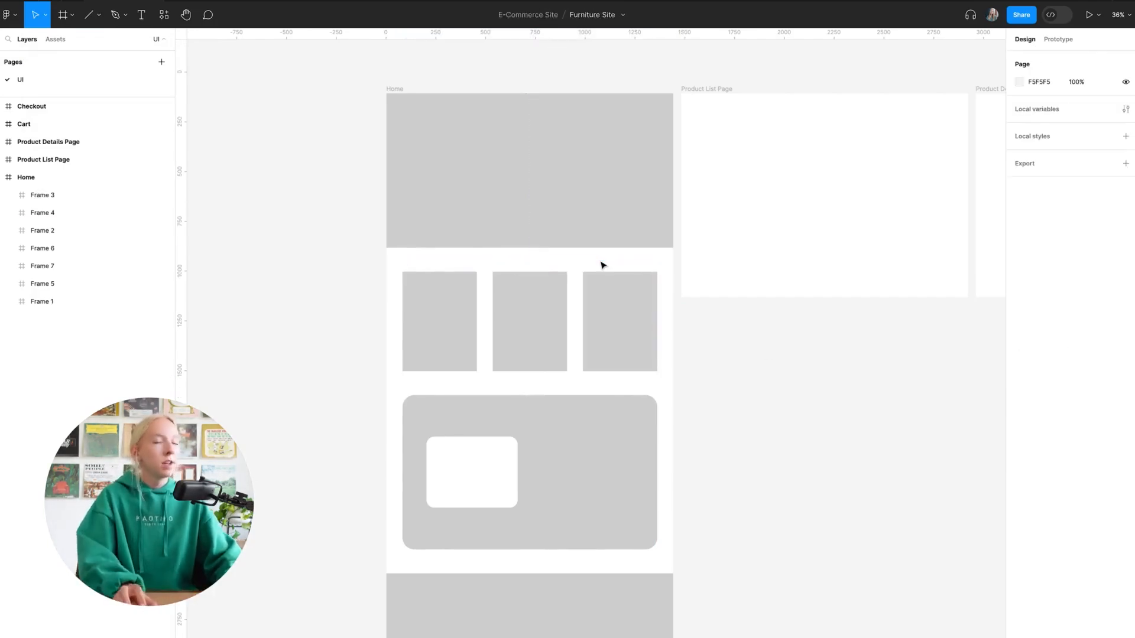
Step: Draw a star about 362 × 362 on the empty canvas beside the Home page, below the Product List Page
click(100, 17)
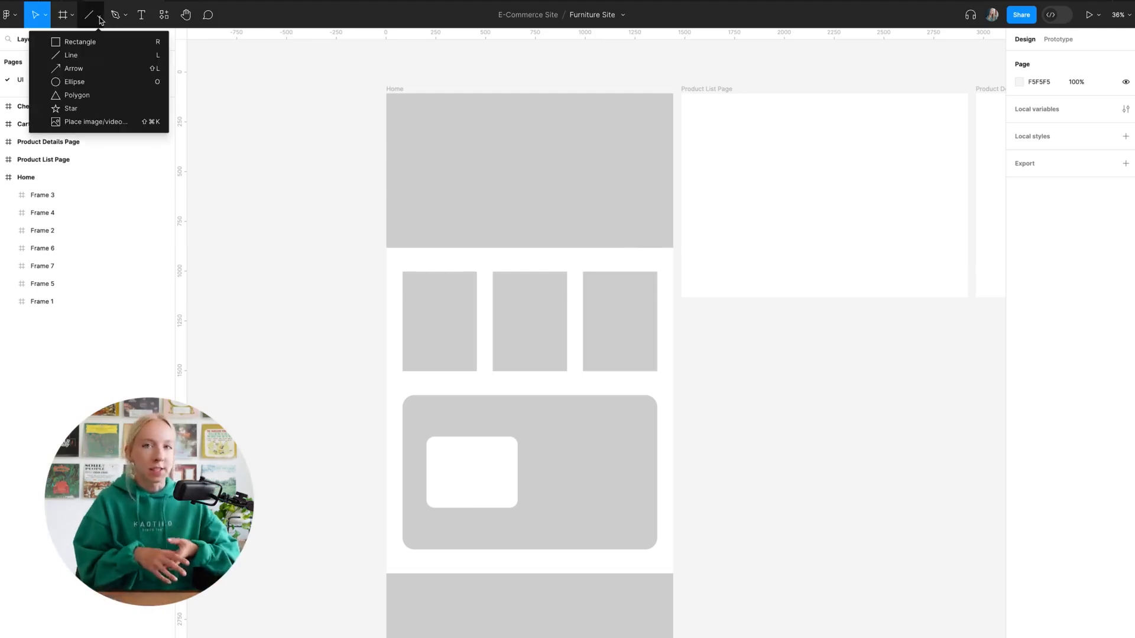
click(85, 111)
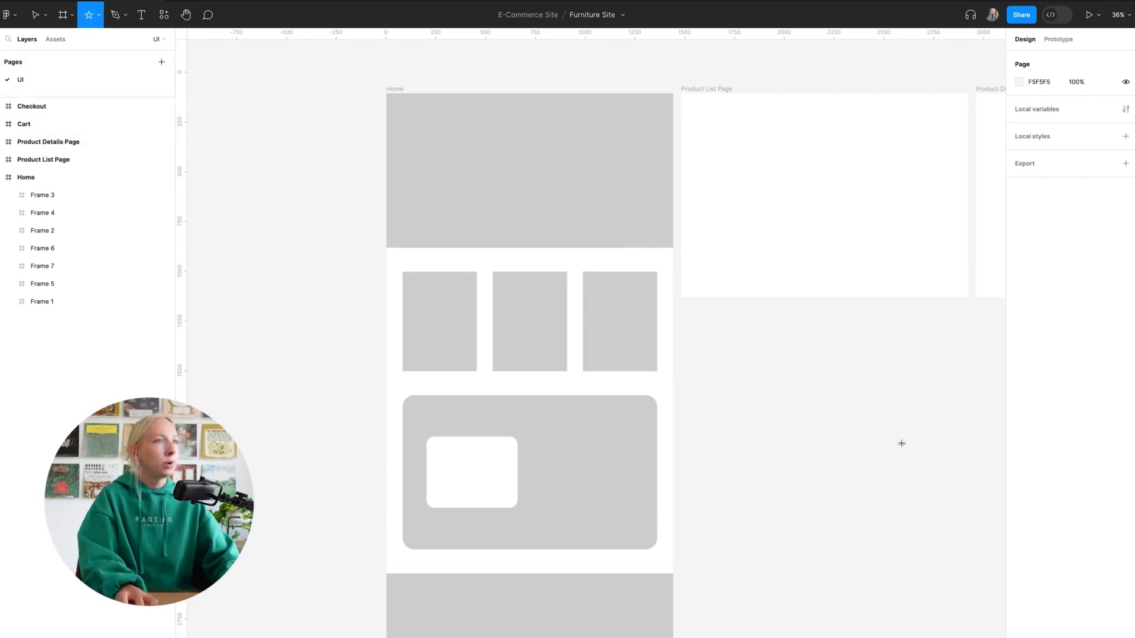
scroll(739, 377, up, 5)
drag(717, 309, 875, 441)
scroll(946, 337, down, 2)
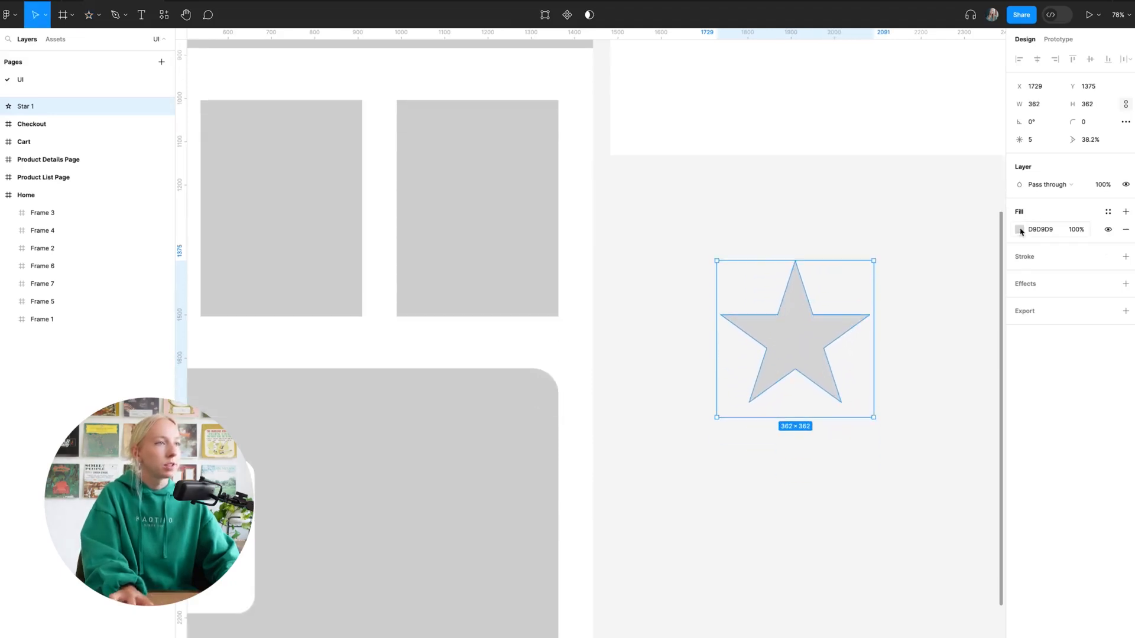
Step: Change the star's fill to the red B13535
click(1019, 230)
drag(990, 332, 966, 306)
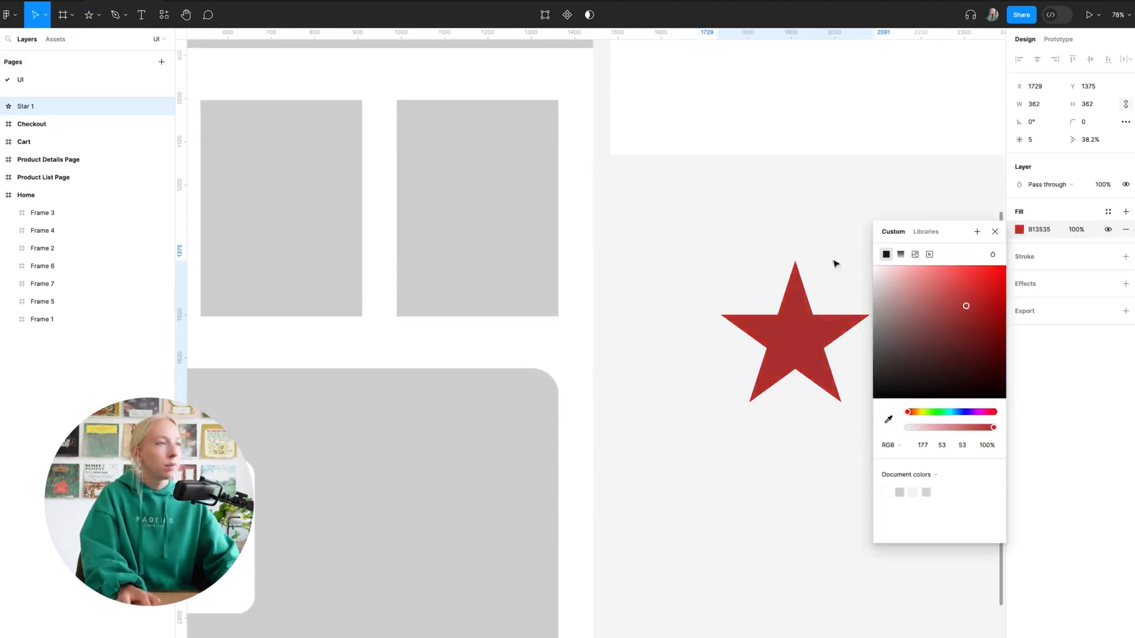
click(833, 263)
Step: Set the red star's point count to 40
scroll(862, 323, up, 5)
scroll(855, 319, right, 2)
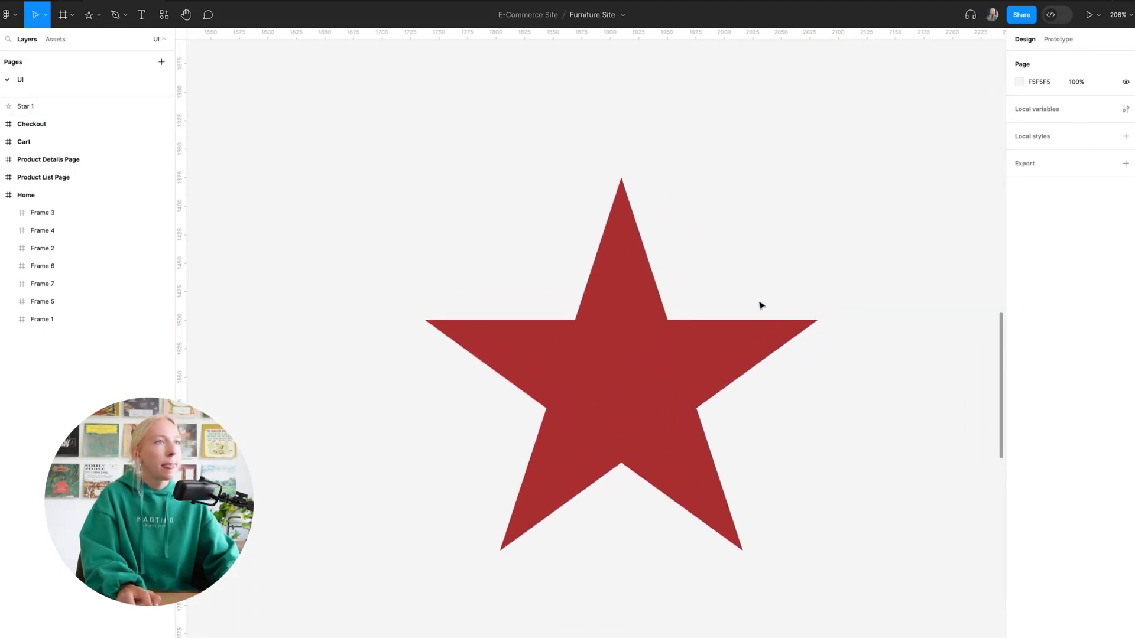
click(614, 311)
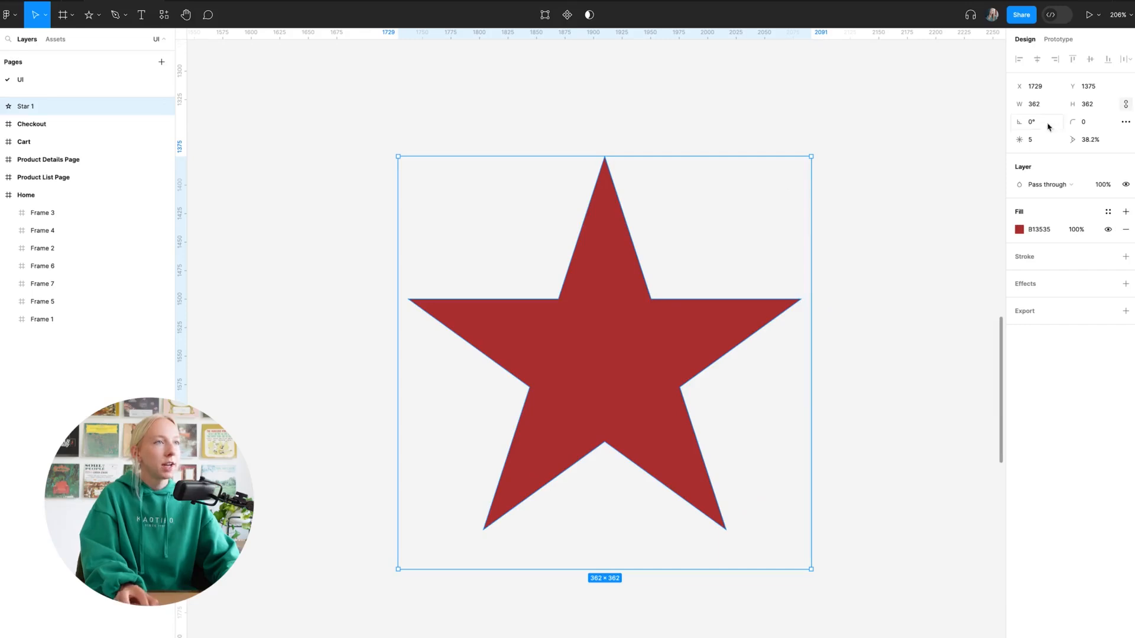
click(1058, 141)
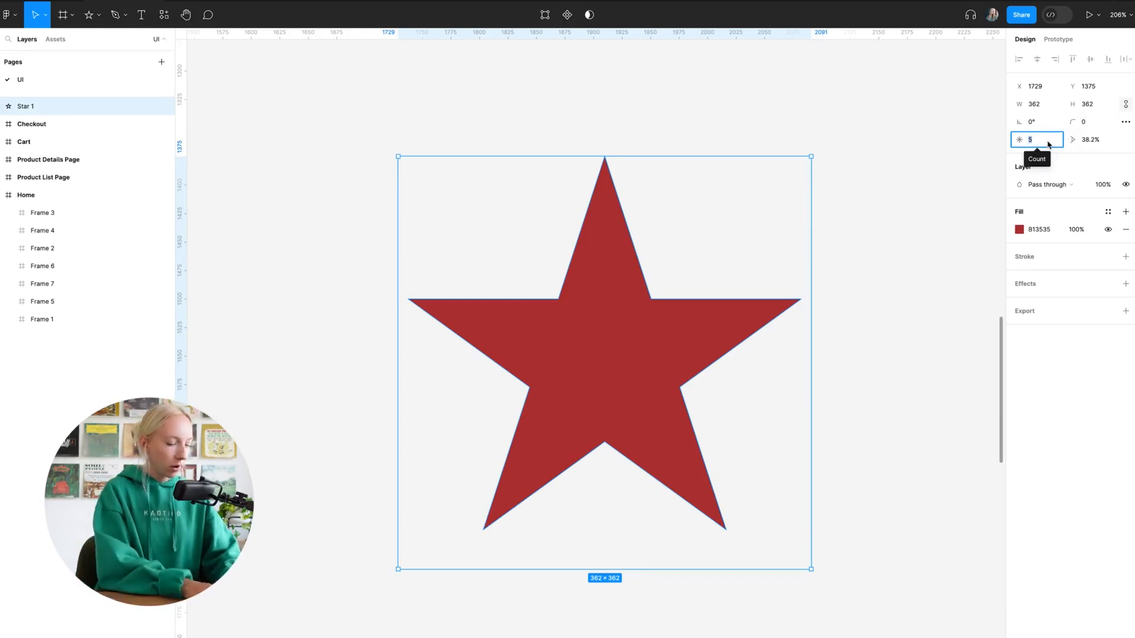
text(40)
key(Return)
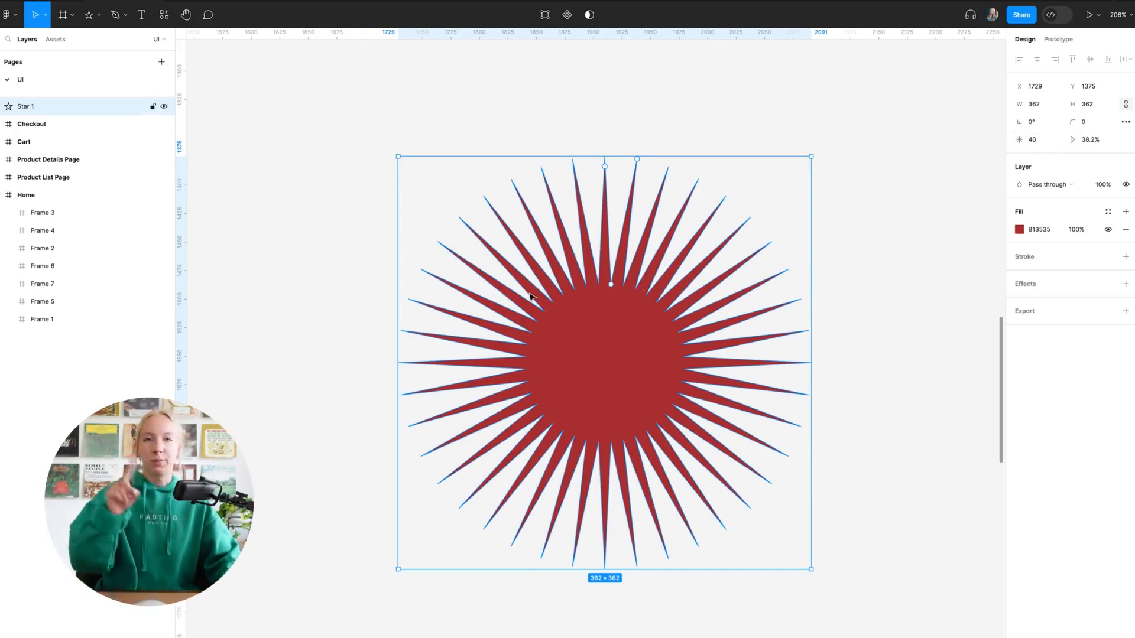
Step: Raise the star's ratio to 89% and round its points with a corner radius of 7 to form a scalloped badge
drag(611, 283, 624, 182)
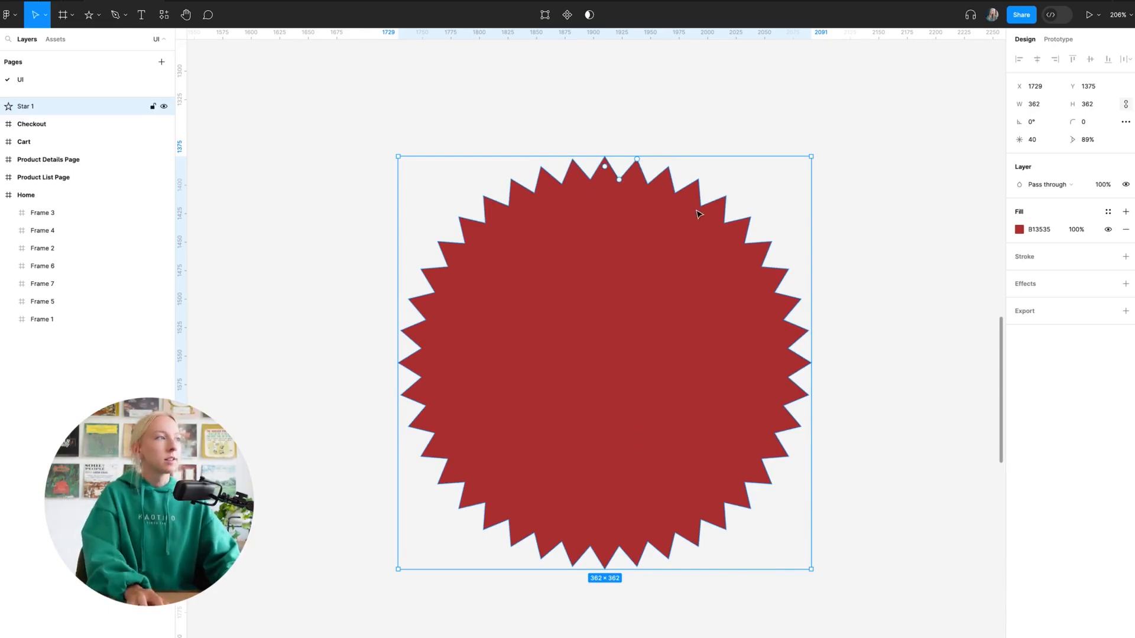
drag(604, 167, 604, 172)
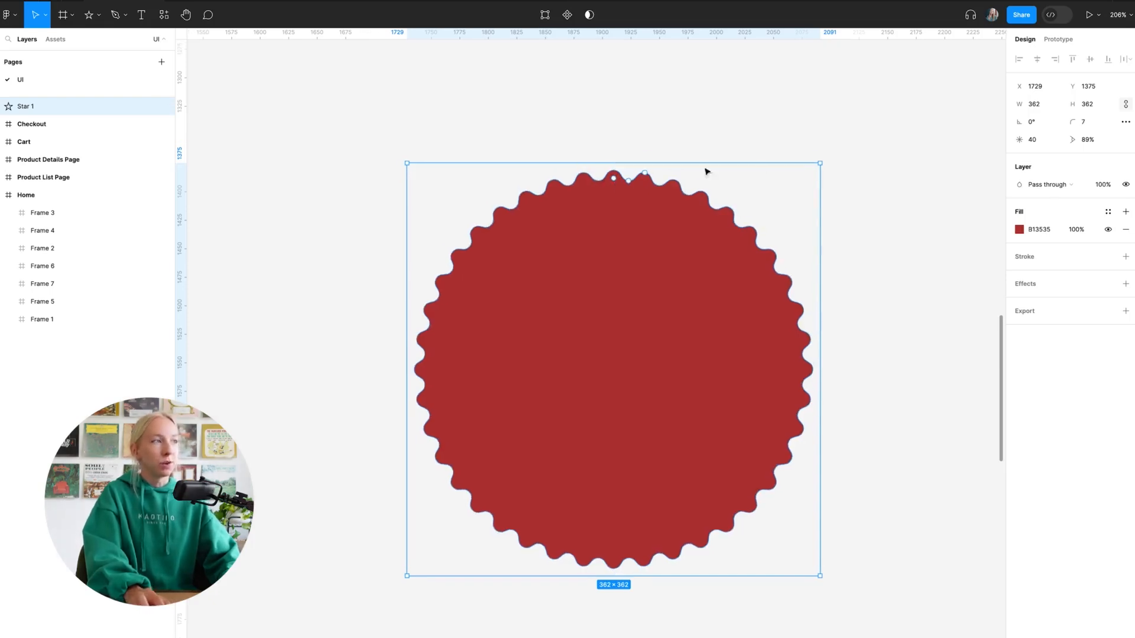
click(879, 207)
scroll(835, 307, down, 5)
scroll(862, 337, up, 5)
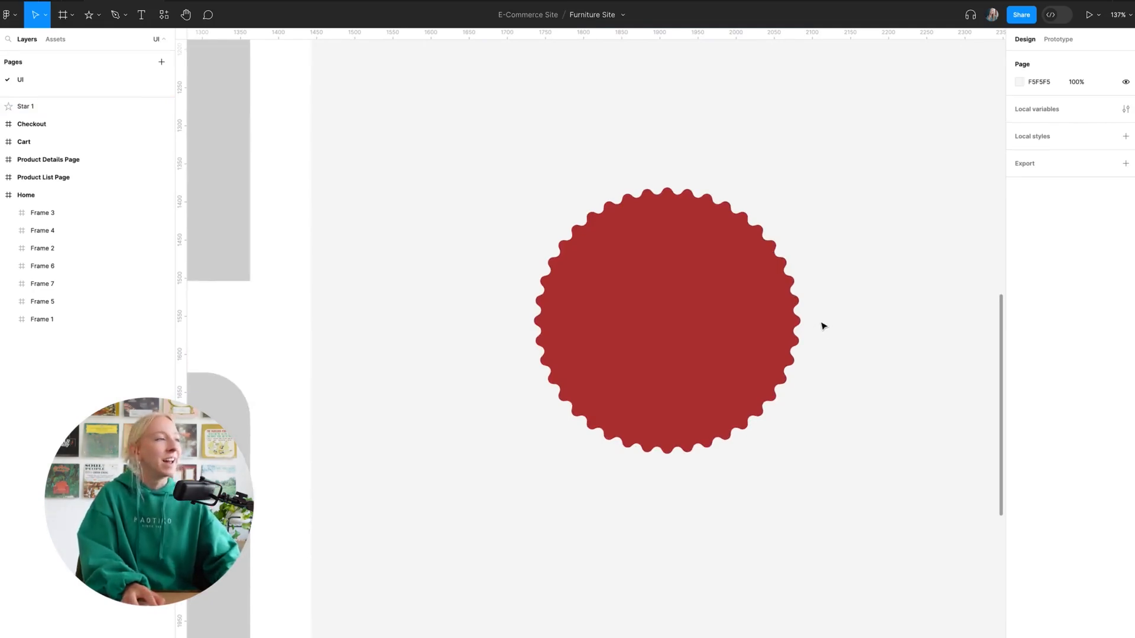
Step: Scale the red badge down to about 155 × 155 and move it to about X 2025, Y 1354 on the empty canvas
scroll(824, 326, down, 5)
click(795, 325)
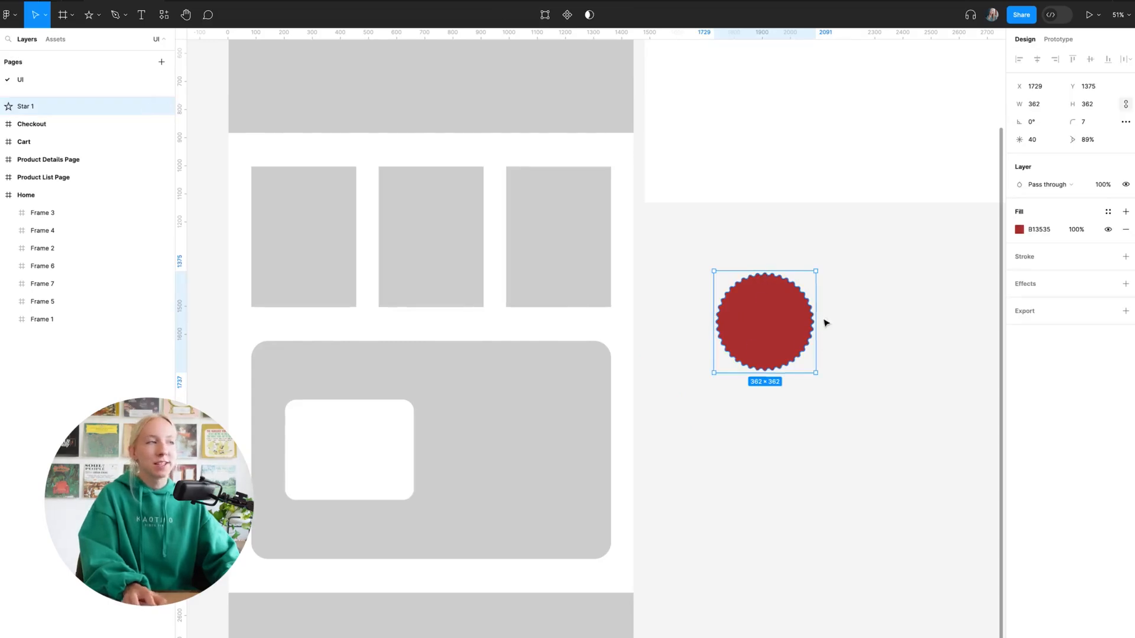
scroll(826, 322, up, 3)
drag(814, 242, 718, 336)
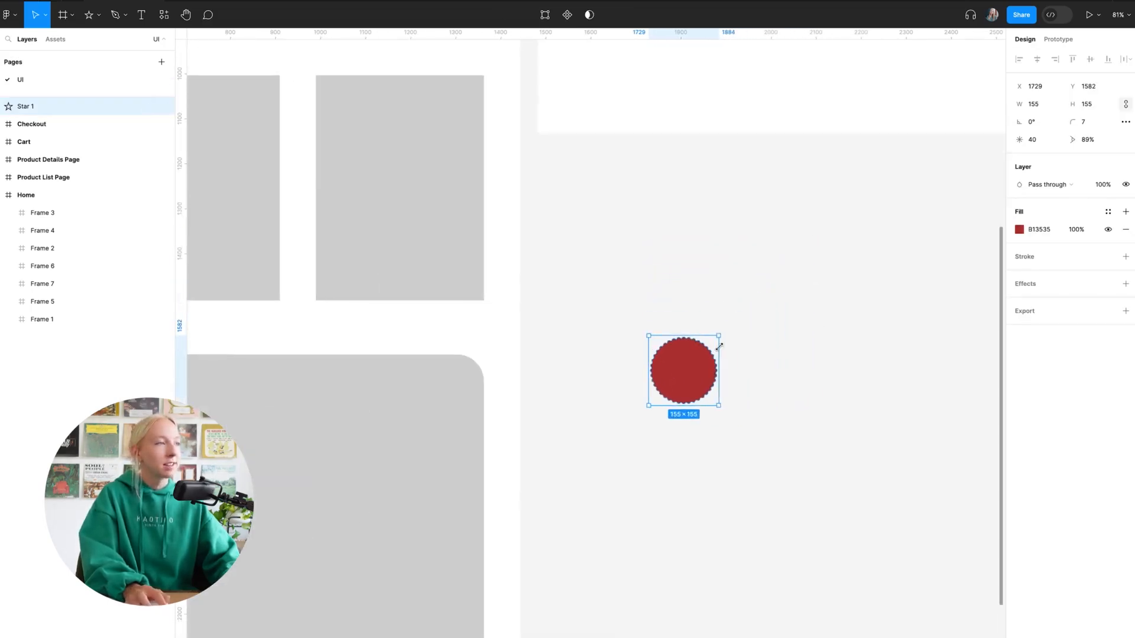
click(799, 333)
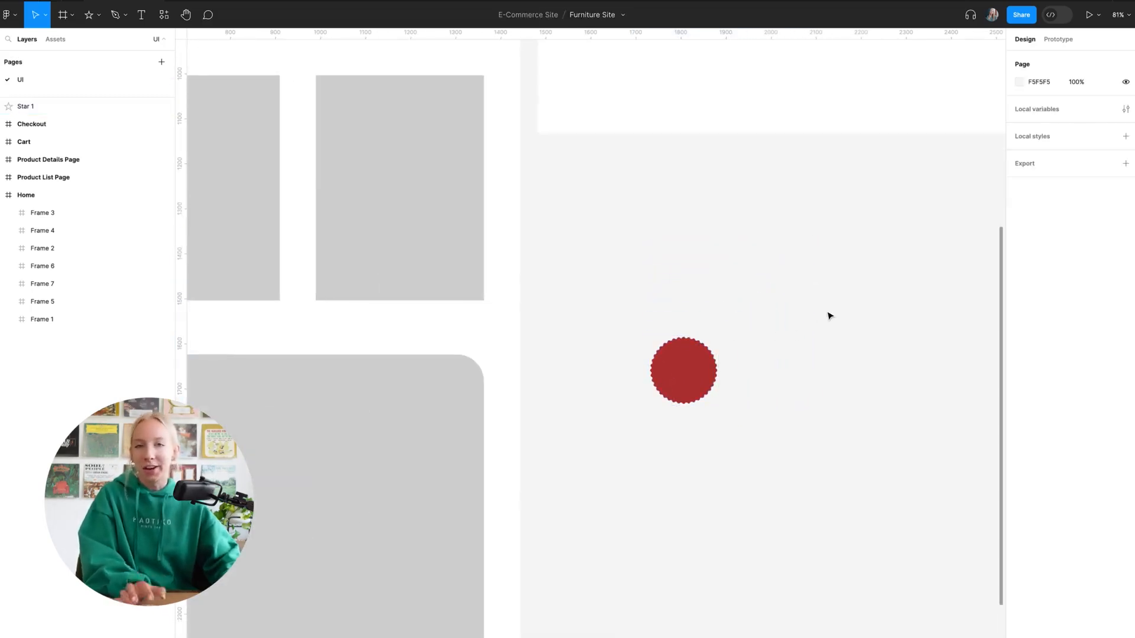
drag(700, 353, 833, 250)
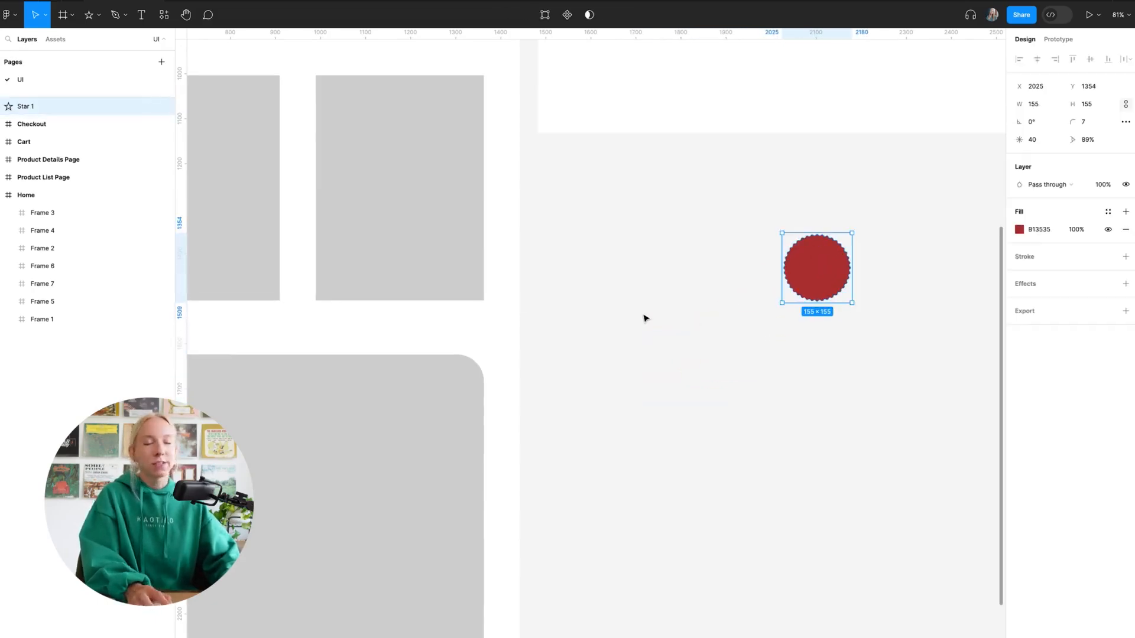